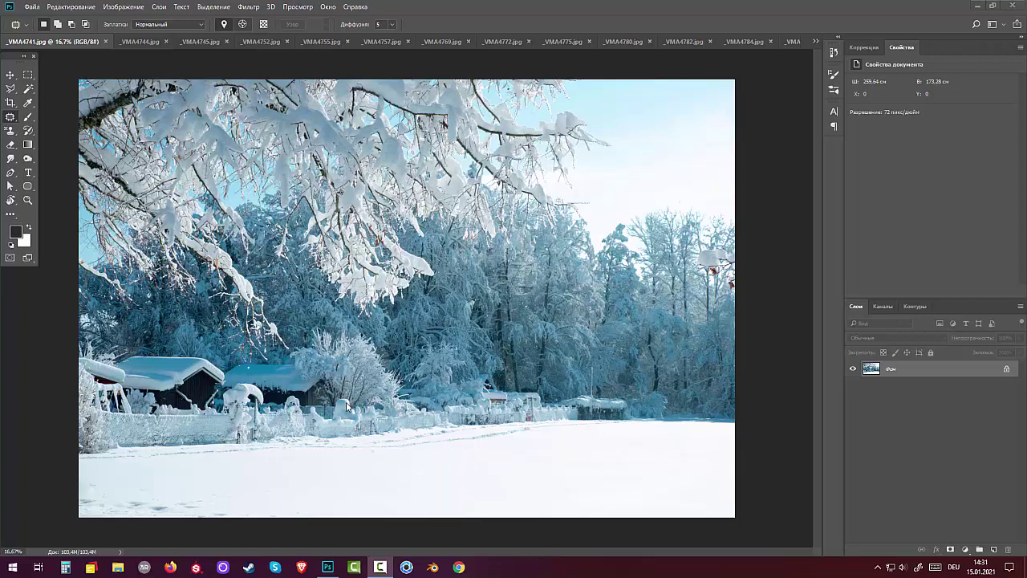
Inspect the snowy houses and trees in _VMA4741.jpg up close, returning to the full view.
left_click(219, 406)
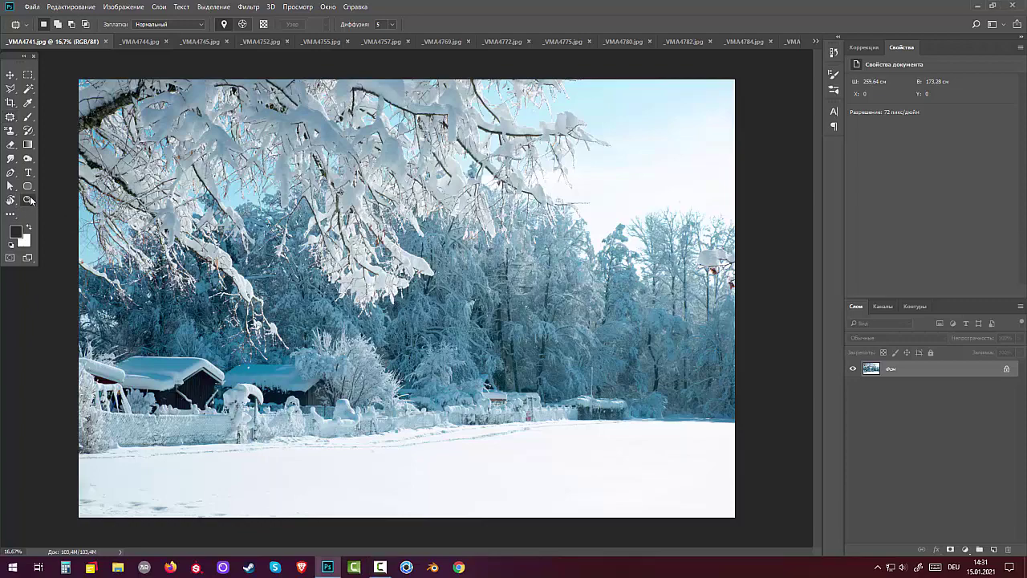
left_click(28, 200)
left_click(294, 304)
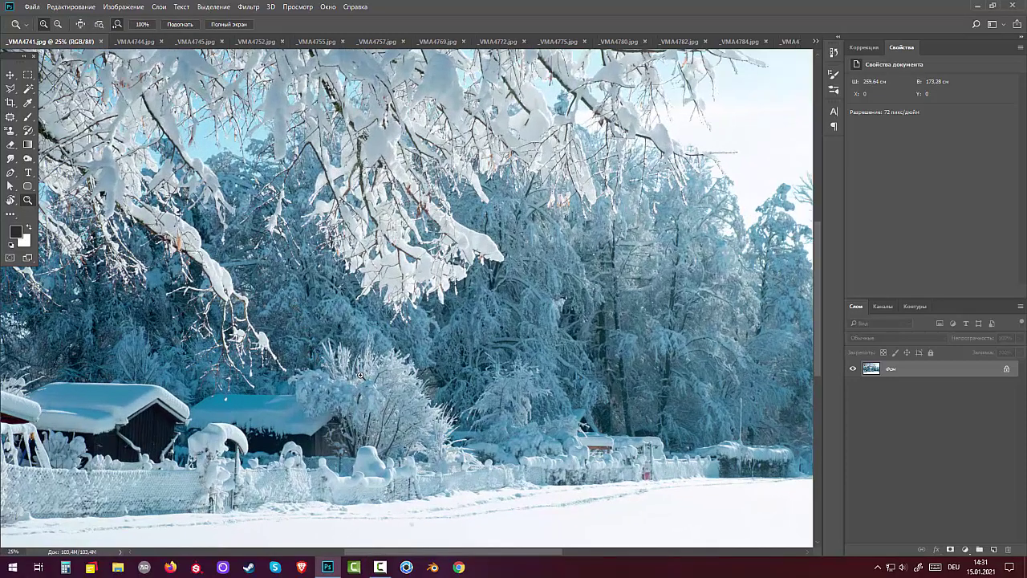
left_click(361, 374)
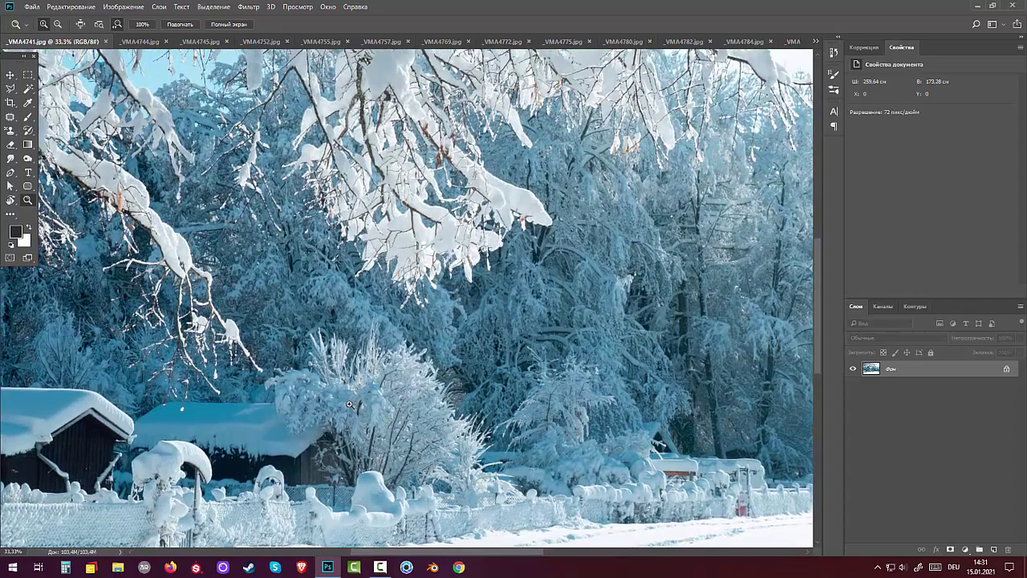
left_click(349, 404, "alt")
left_click(348, 404, "alt")
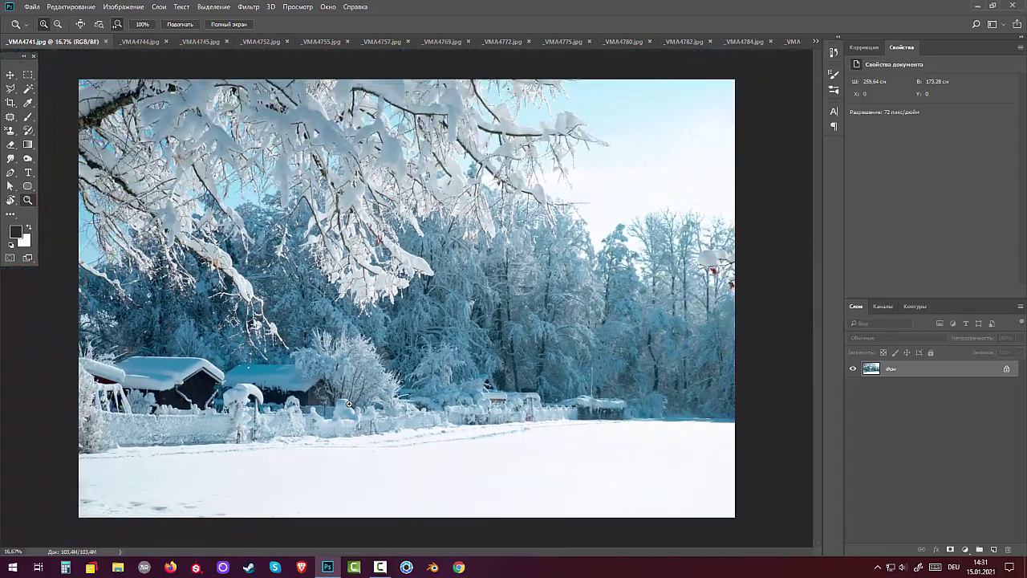
In _VMA4744.jpg, patch the dark spot in the blue sky beside the treetop with clean sky using the Patch tool.
left_click(140, 41)
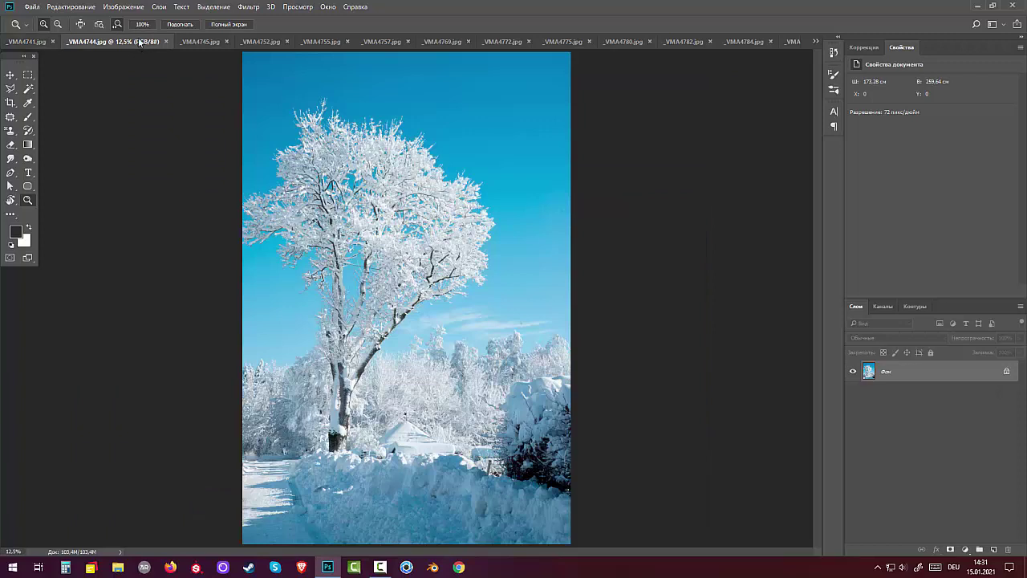
left_click(407, 229)
left_click(403, 228)
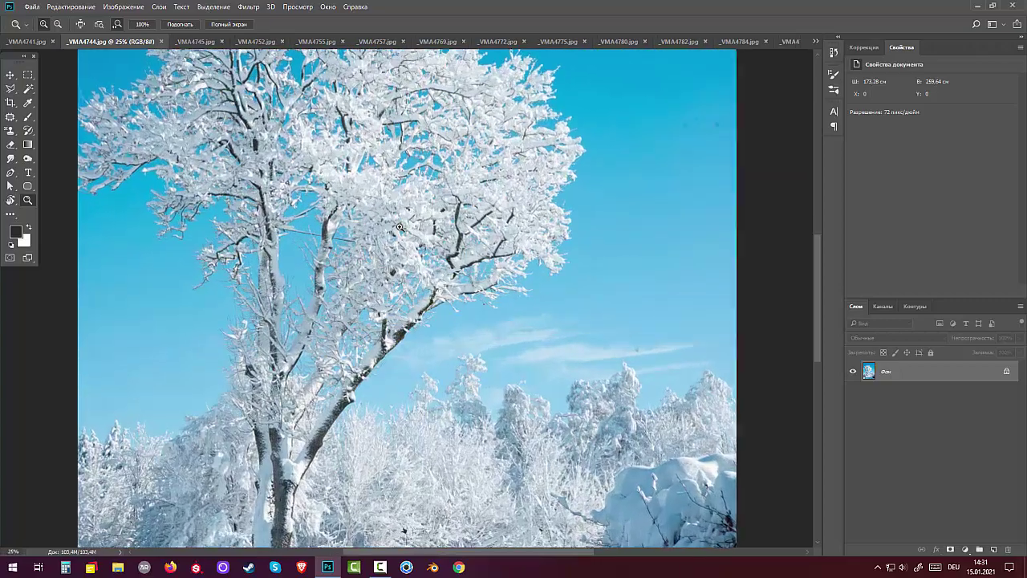
left_click(398, 227)
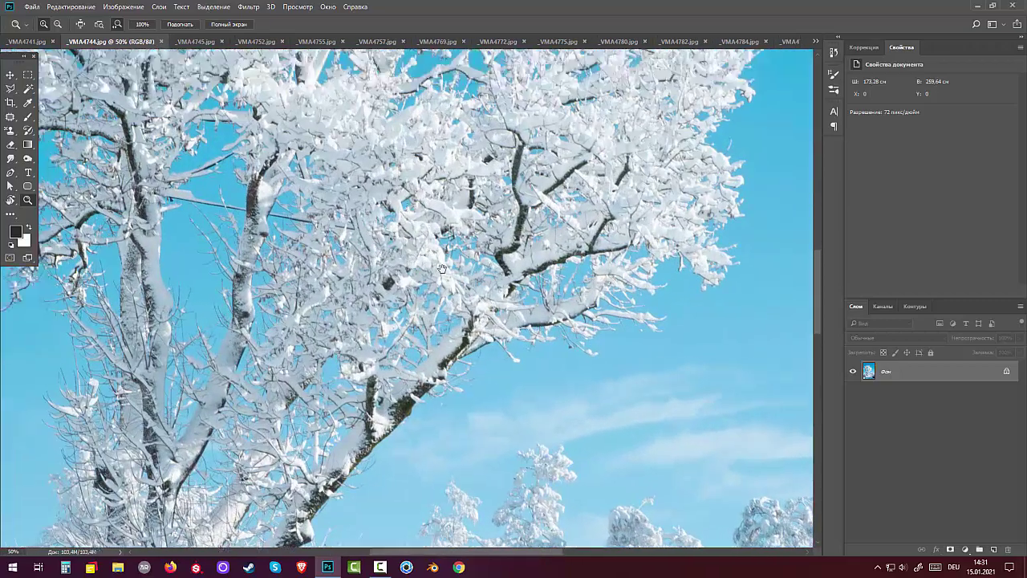
left_click(337, 472)
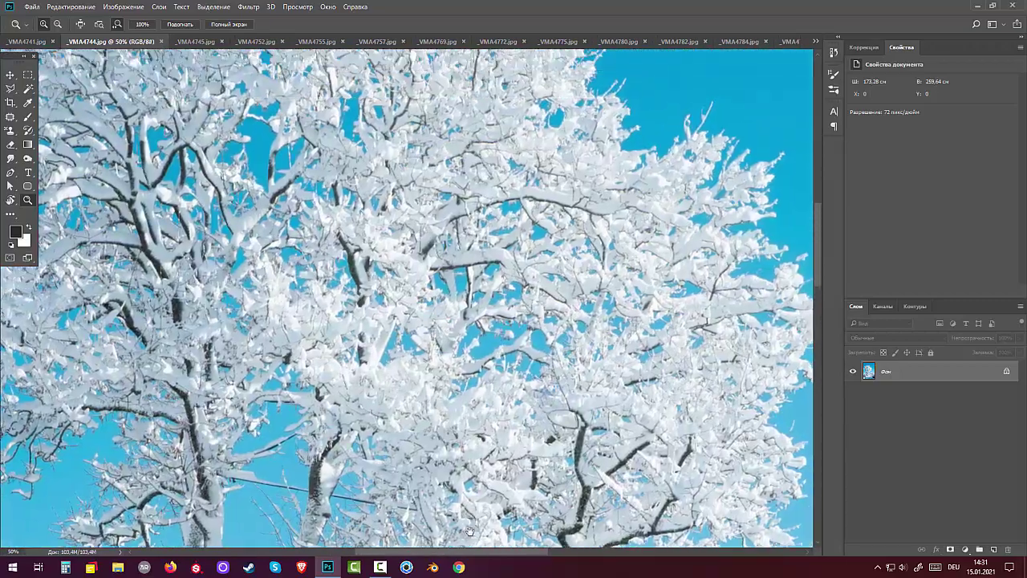
left_click_drag(336, 472, 241, 481)
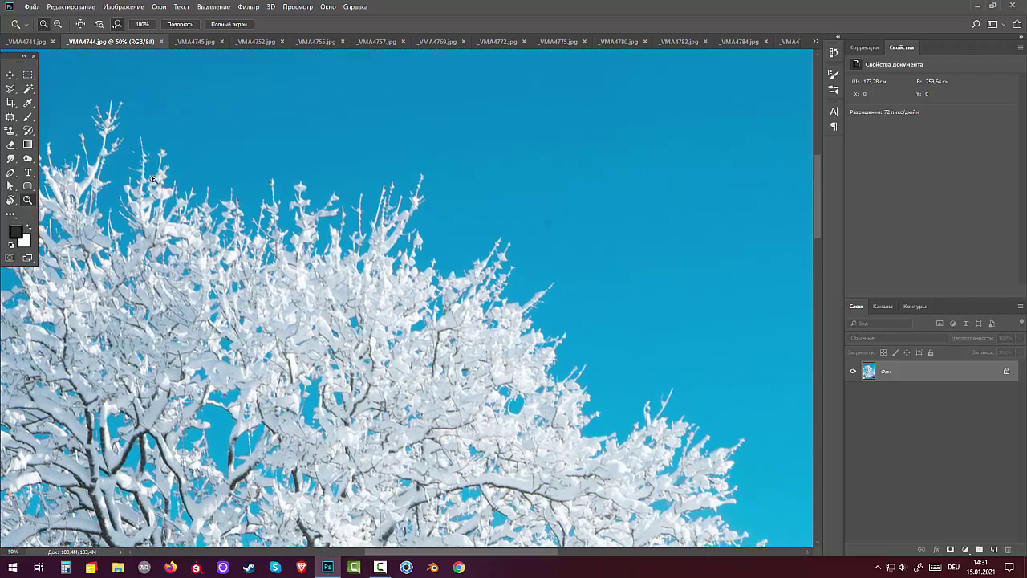
left_click(10, 117)
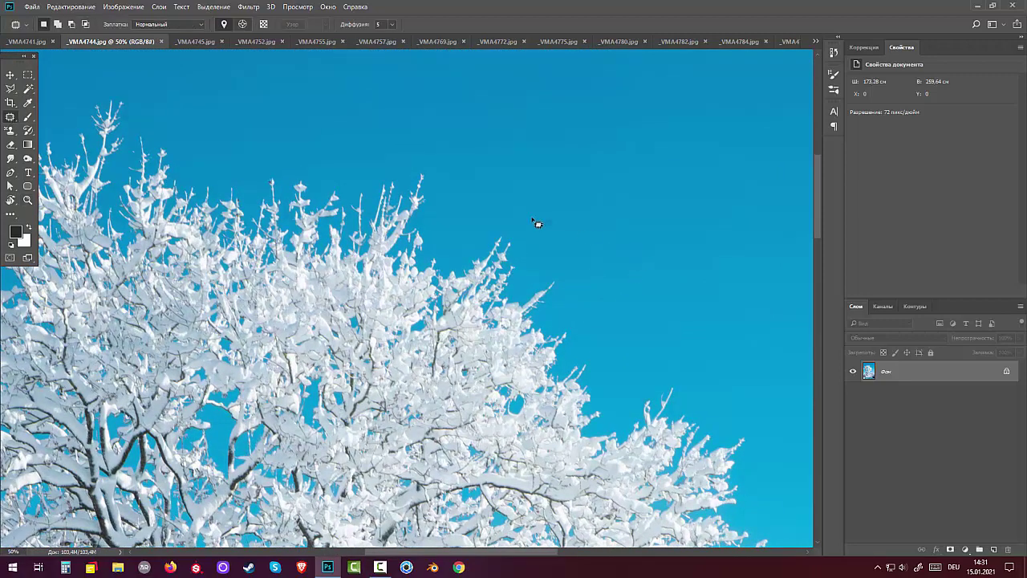
mouse_move(571, 231)
left_mouse_down()
mouse_move(535, 218)
mouse_move(612, 236)
left_mouse_up()
key("ctrl+d")
scroll(719, 367, "down", 4)
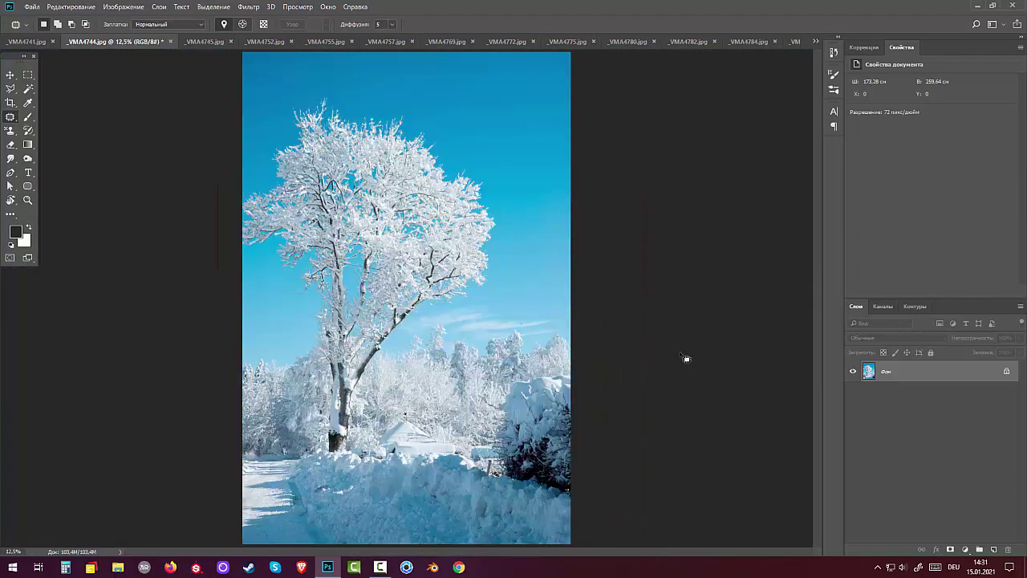
left_click_drag(516, 323, 521, 326)
left_click(541, 302)
In _VMA4745.jpg, patch a small area of the sky above the road with nearby clean sky and clear the selection.
left_click(207, 41)
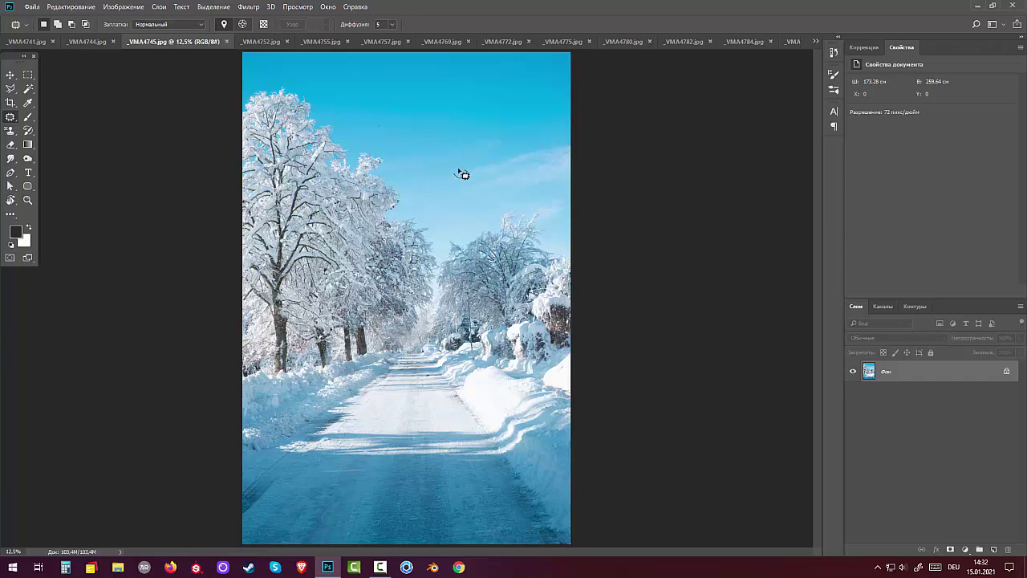
left_click_drag(459, 171, 488, 132)
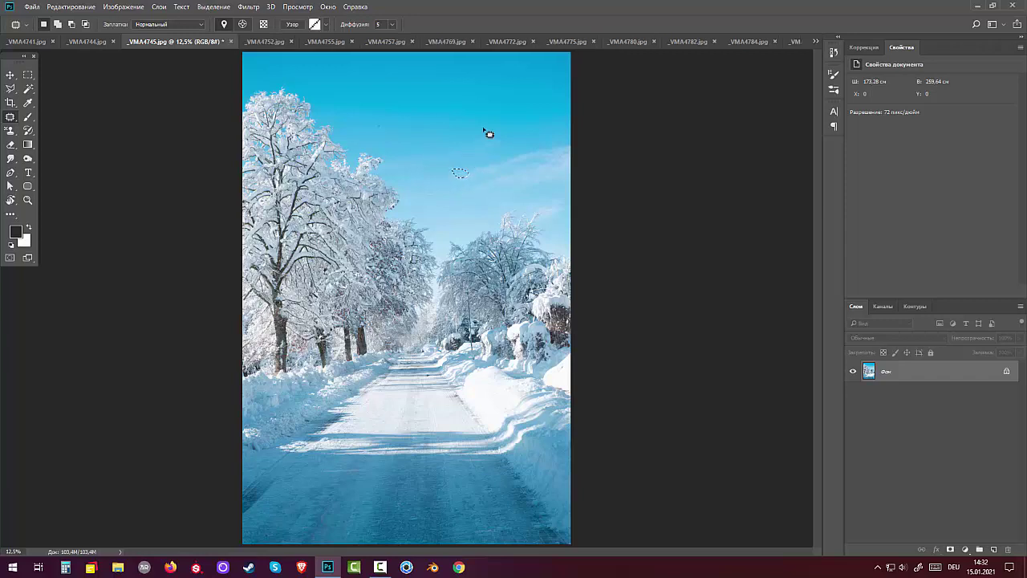
key("ctrl+d")
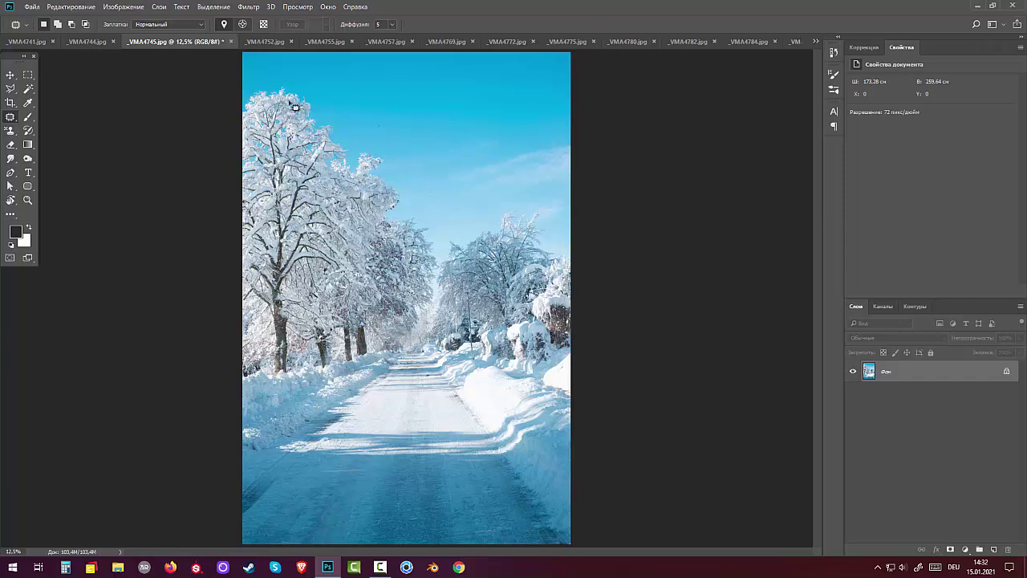
Look over the photos _VMA4752.jpg, _VMA4755.jpg and _VMA4757.jpg in turn.
left_click(263, 42)
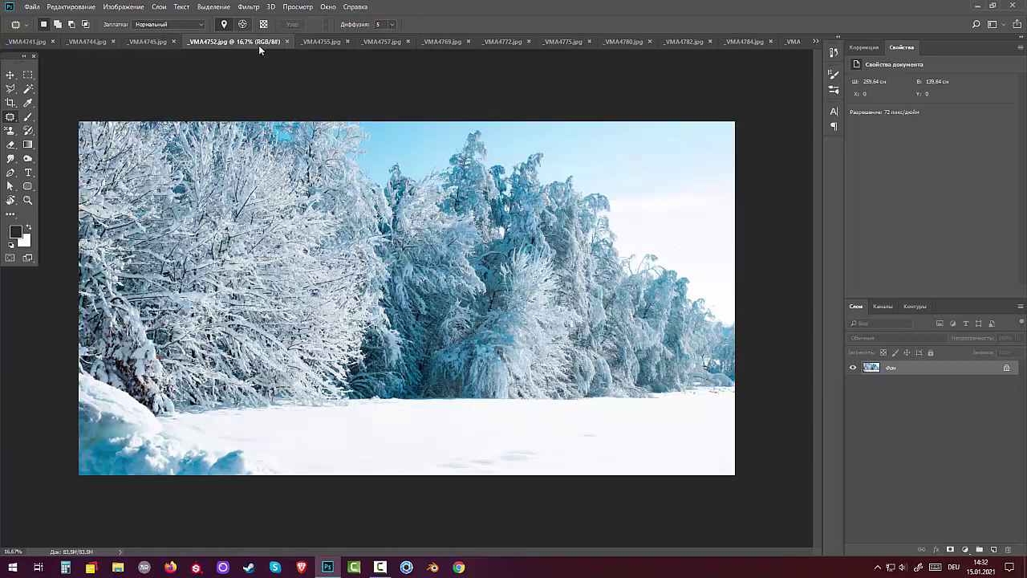
left_click(324, 41)
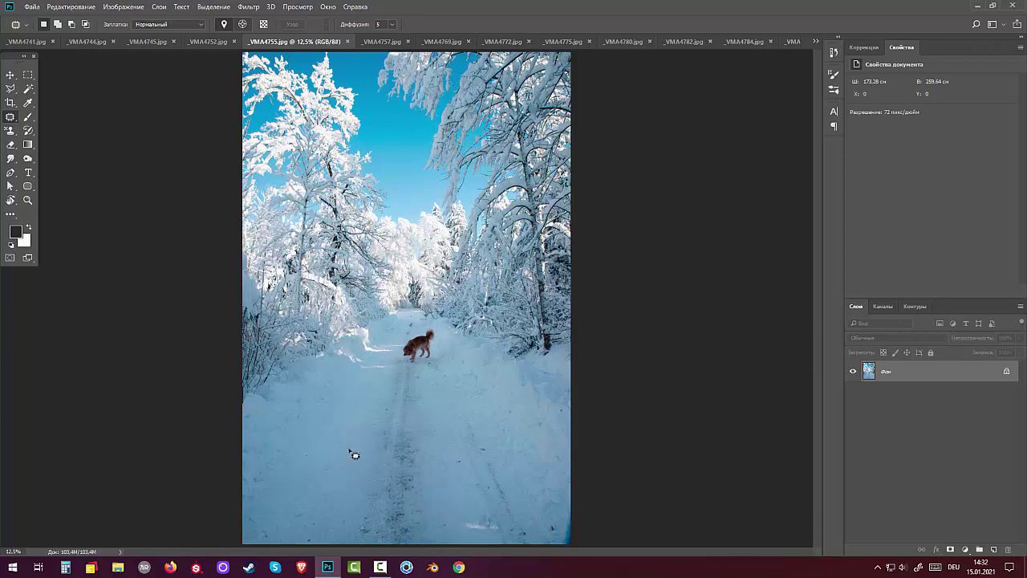
left_click(384, 42)
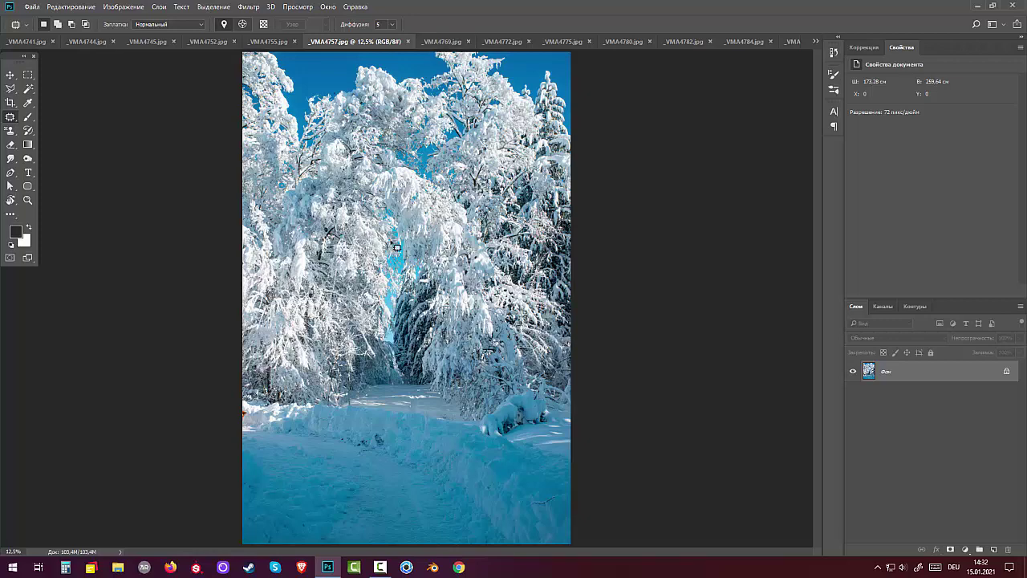
Examine the snow-covered branches and trunks in _VMA4769.jpg up close and at full view.
left_click(445, 44)
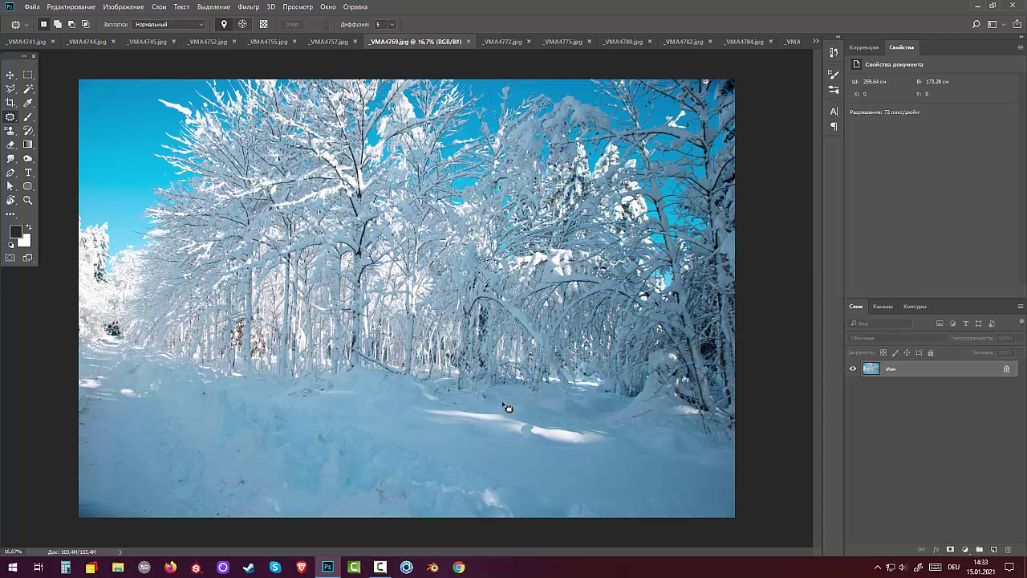
key("ctrl+plus")
key("ctrl+plus")
key("ctrl+plus")
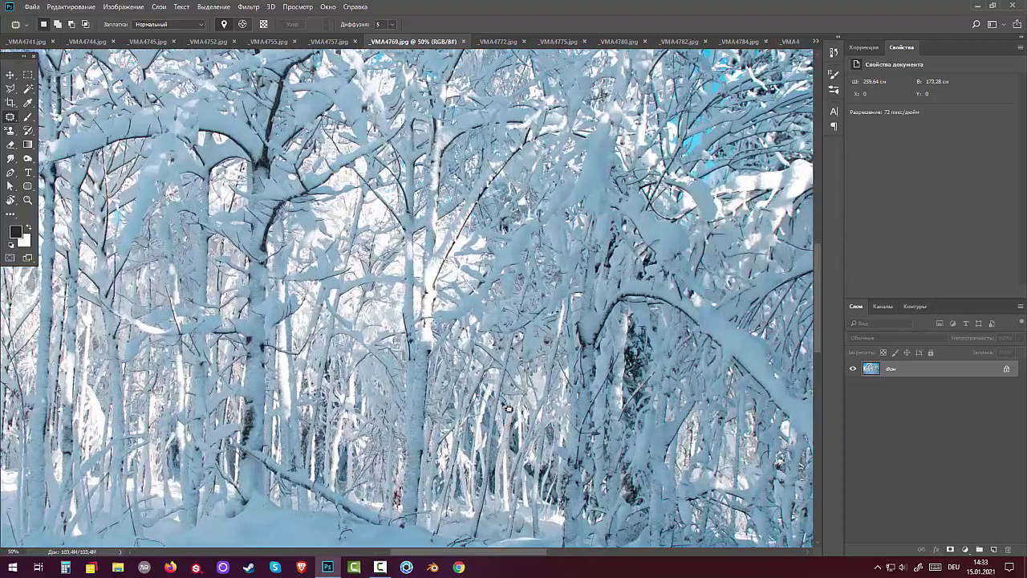
key("ctrl+plus")
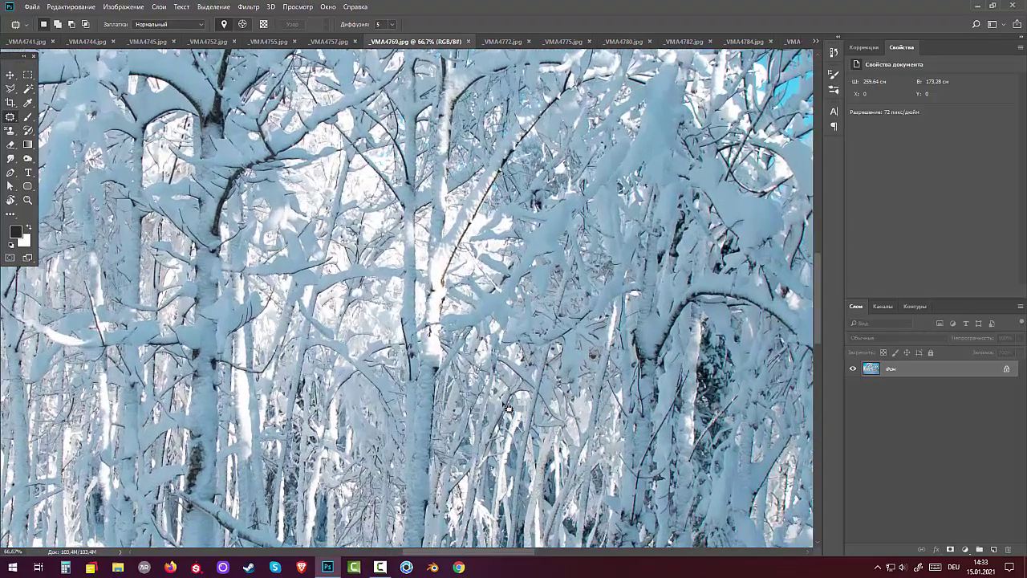
key("ctrl+minus")
key("ctrl+minus")
key("ctrl+minus")
key("ctrl+minus")
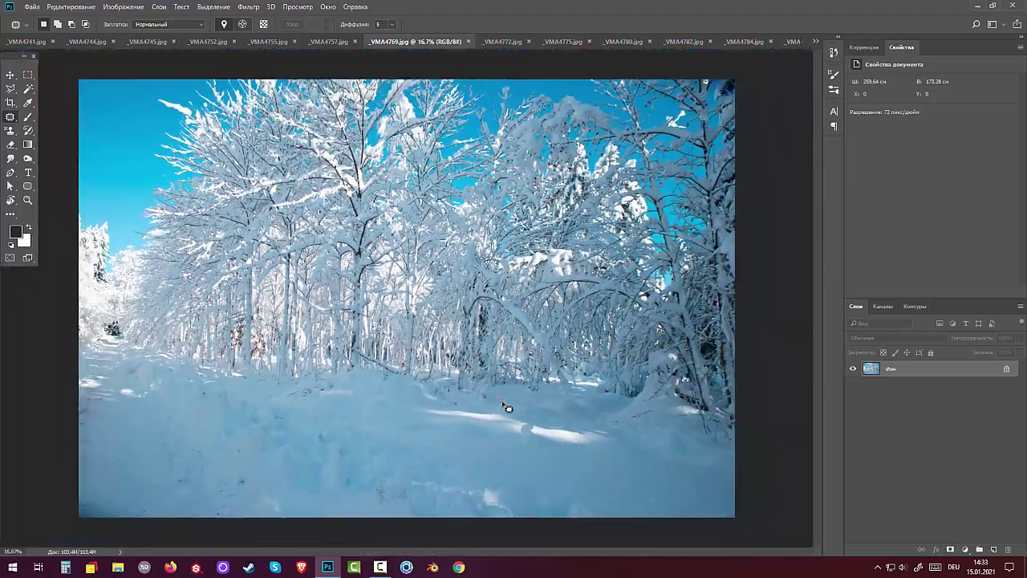
key("ctrl+plus")
key("ctrl+minus")
Examine the dog's head and fur in _VMA4772.jpg up close, returning to a wider view.
left_click(504, 41)
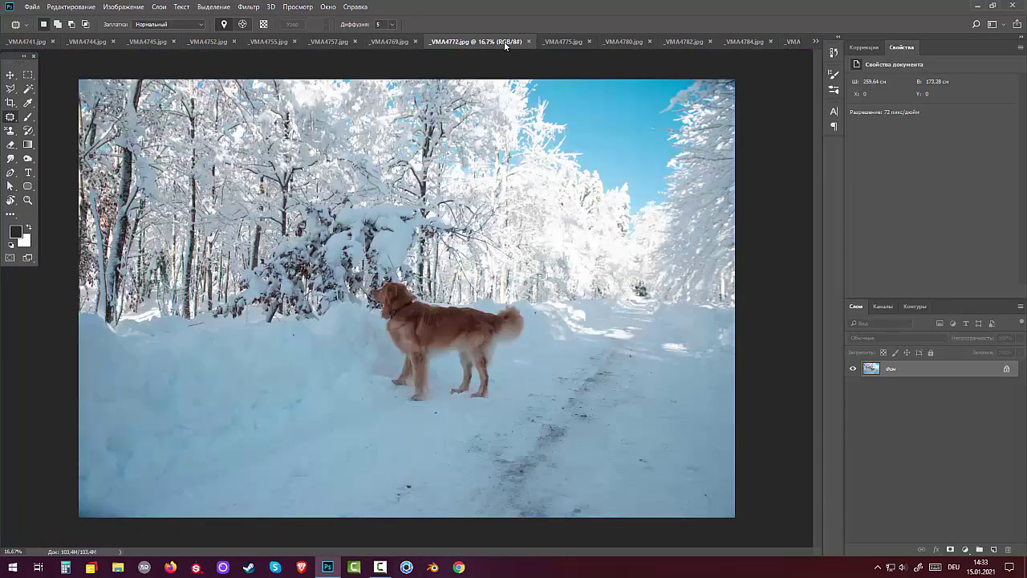
key("ctrl+plus")
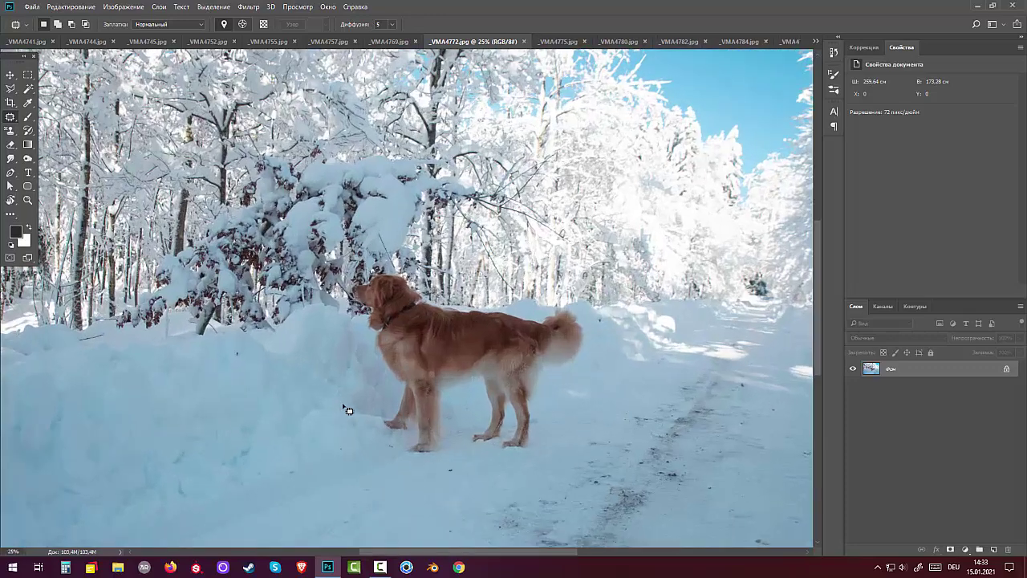
key("ctrl+plus")
key("ctrl+plus")
key("ctrl+plus")
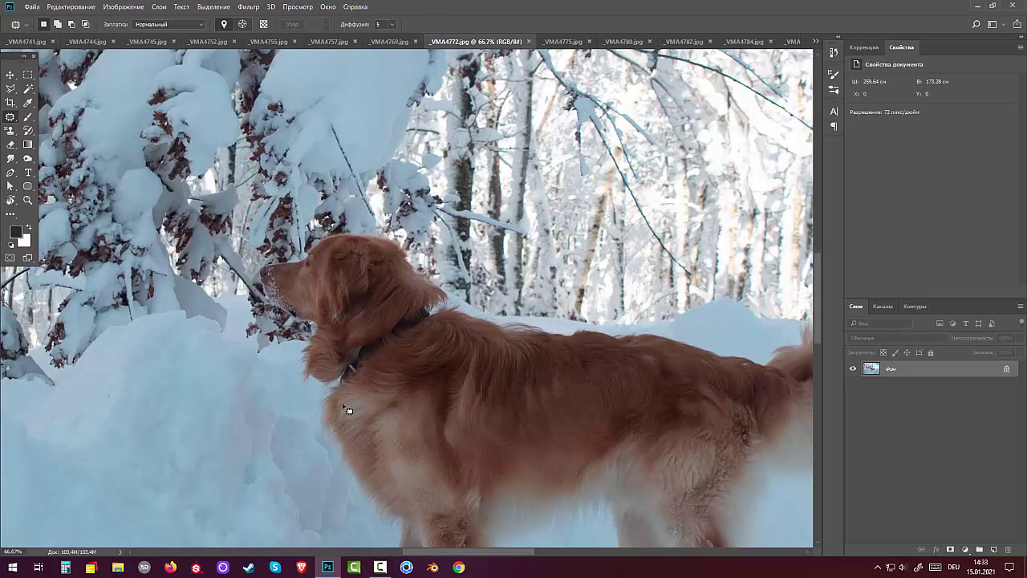
key("ctrl+minus")
key("ctrl+minus")
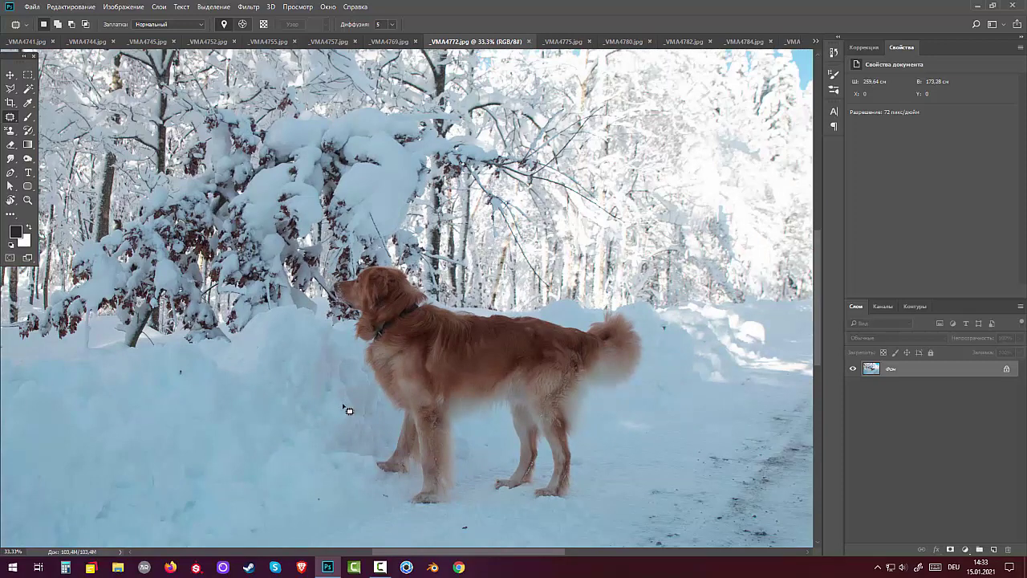
key("ctrl+minus")
key("ctrl+minus")
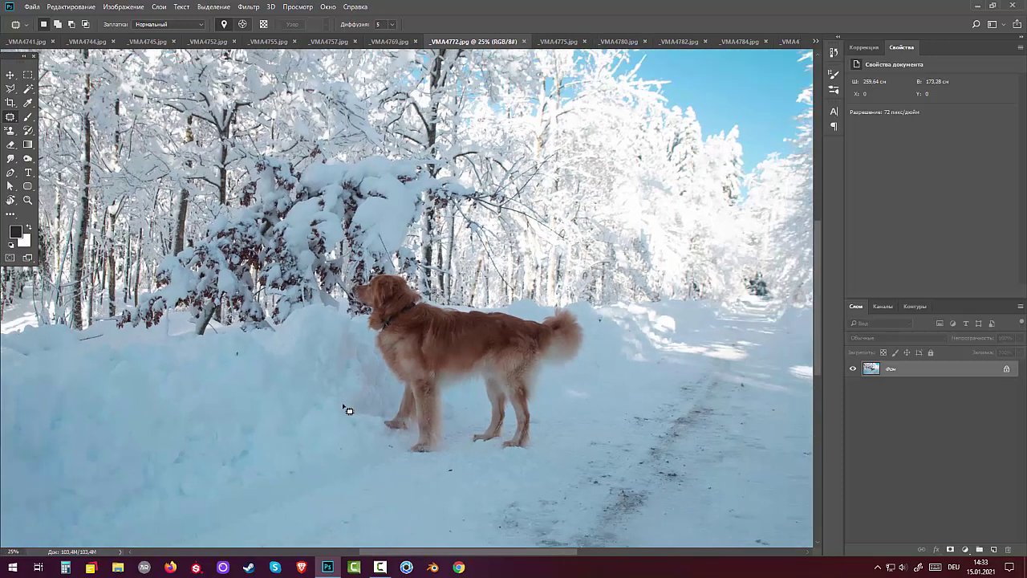
Examine the walking dog in _VMA4775.jpg up close and within the whole photo.
left_click(564, 42)
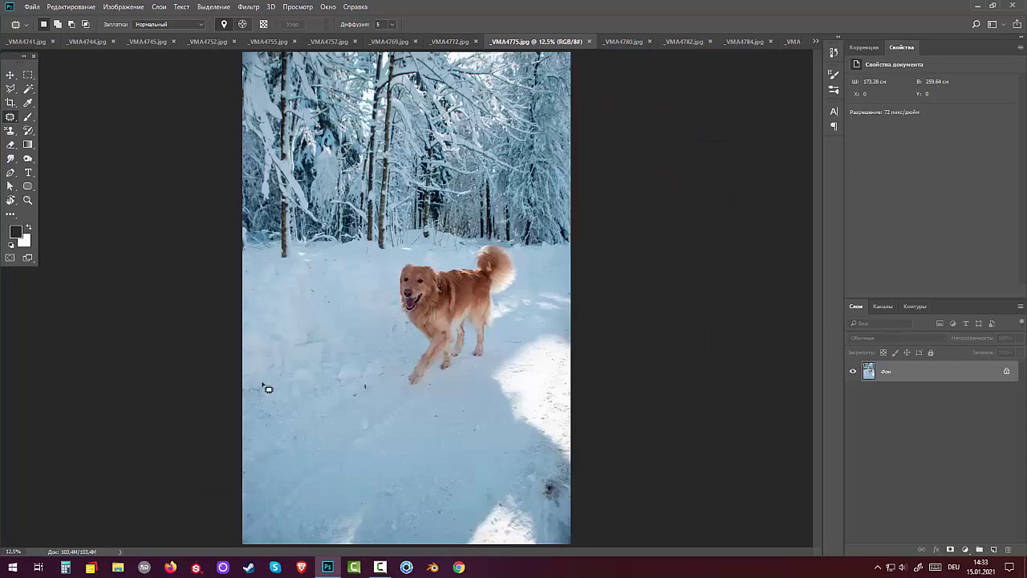
scroll(401, 424, "up", 5)
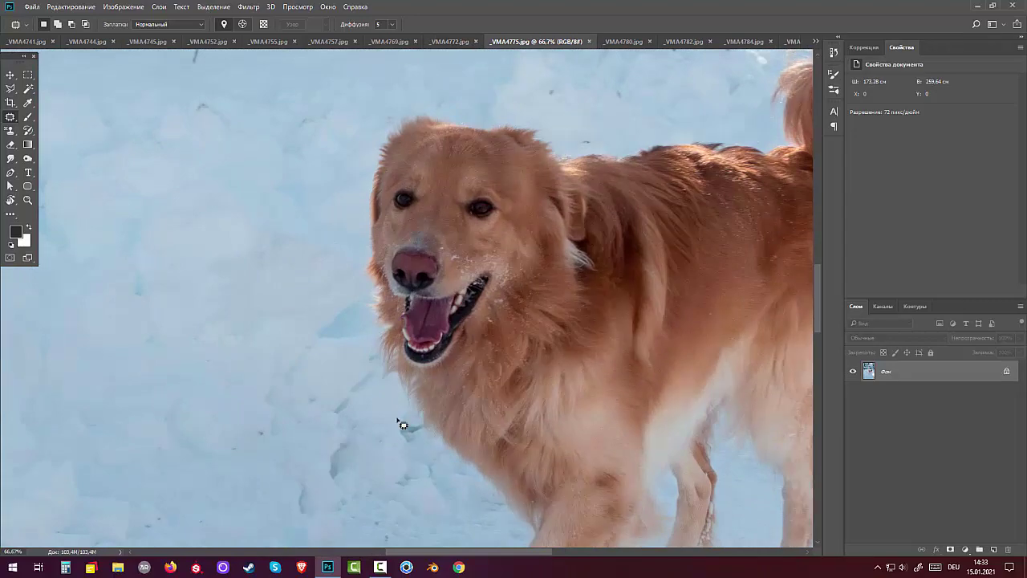
scroll(401, 423, "down", 4)
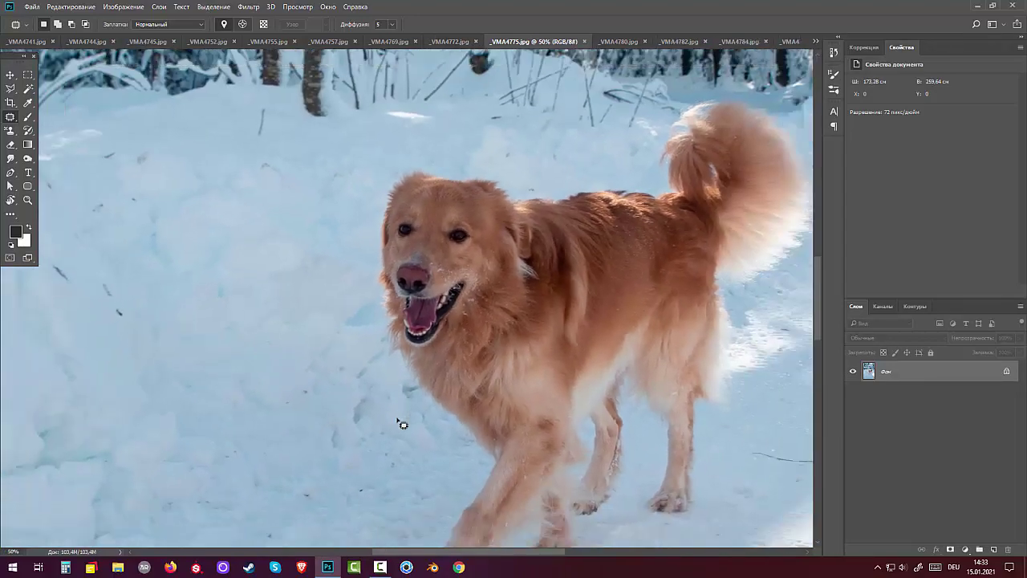
scroll(402, 424, "down", 3)
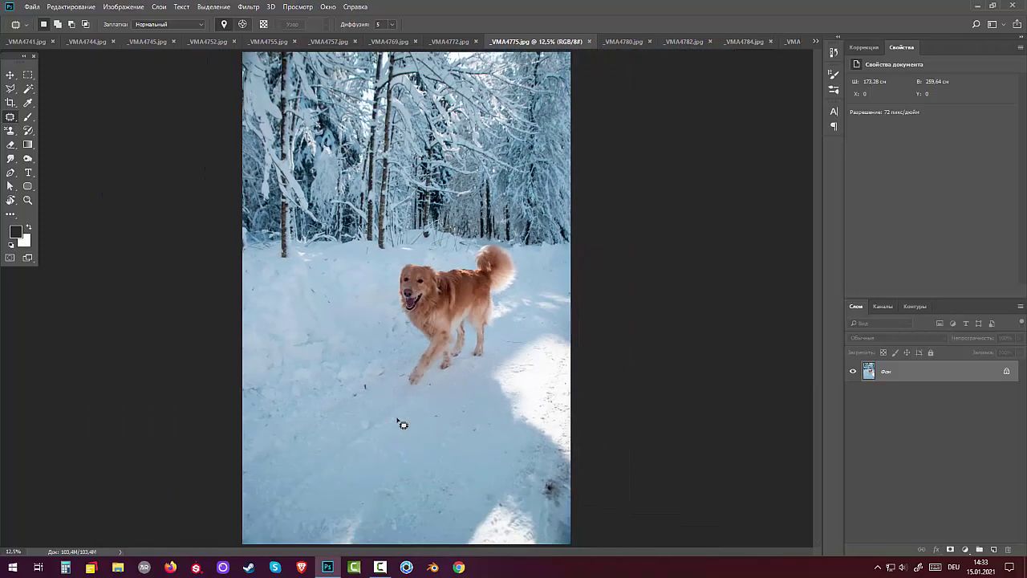
scroll(401, 424, "up", 1)
scroll(401, 424, "up", 1)
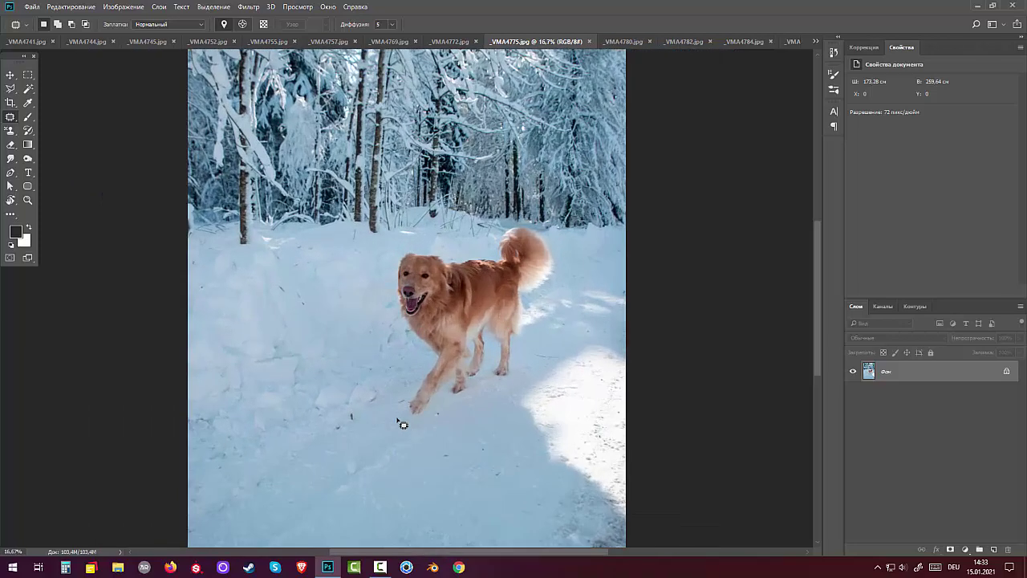
View _VMA4780.jpg and inspect the snowy birch and bent branches in _VMA4782.jpg up close and at full view.
left_click(628, 42)
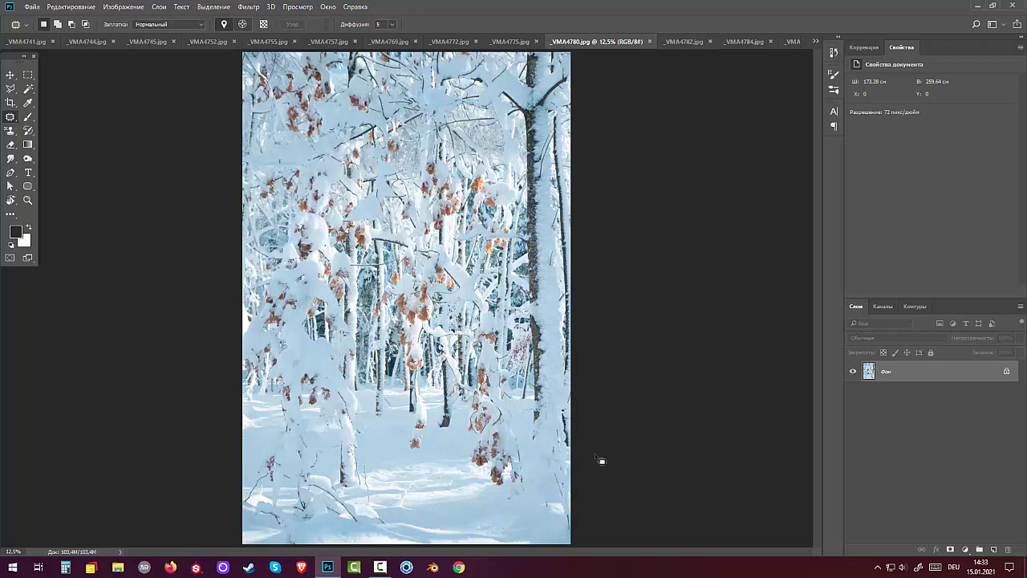
left_click(685, 42)
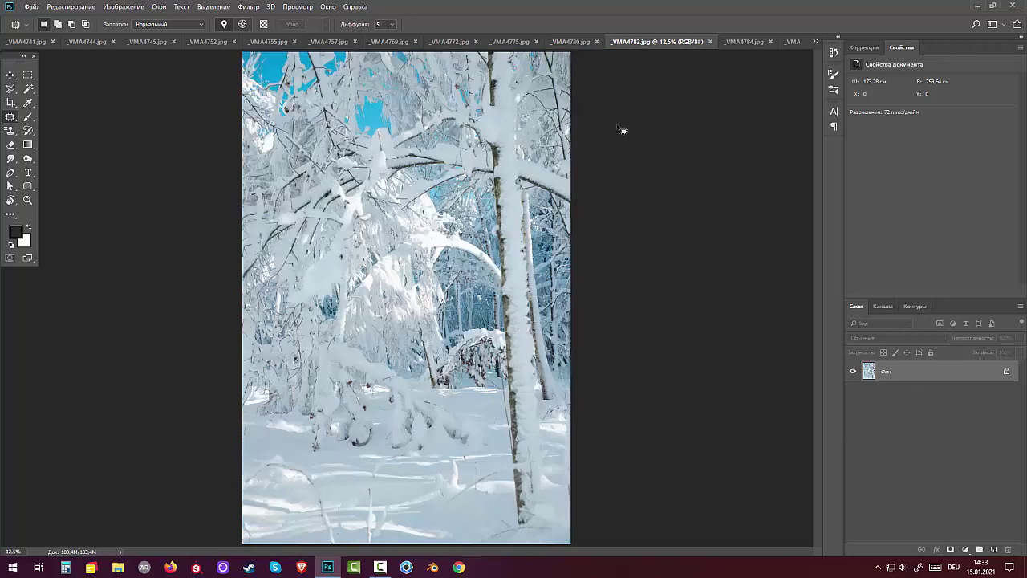
key("ctrl+plus")
key("ctrl+plus")
key("ctrl+plus")
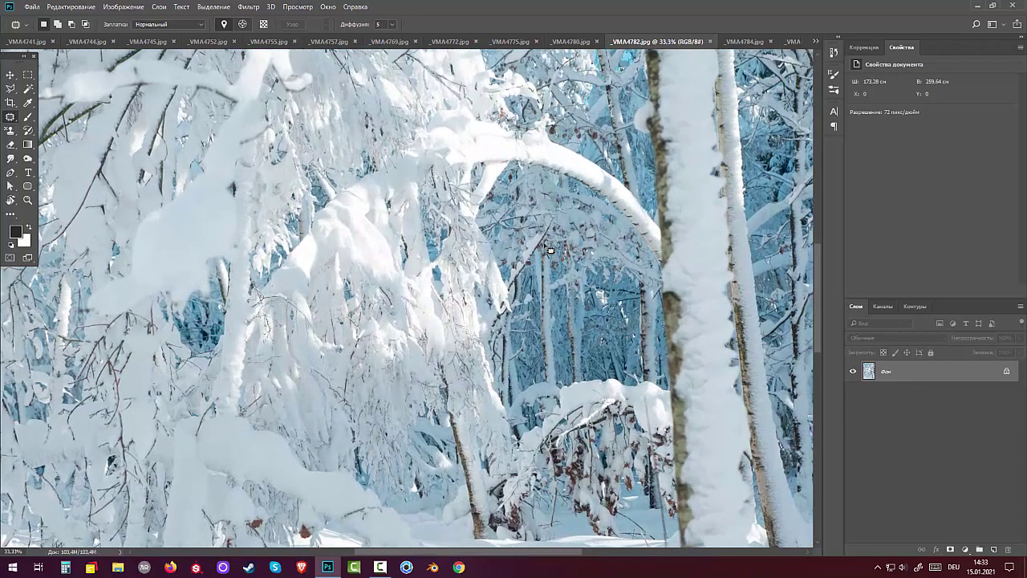
key("ctrl+plus")
key("ctrl+minus")
key("ctrl+minus")
key("ctrl+plus")
key("ctrl+minus")
key("ctrl+minus")
key("ctrl+minus")
key("ctrl+minus")
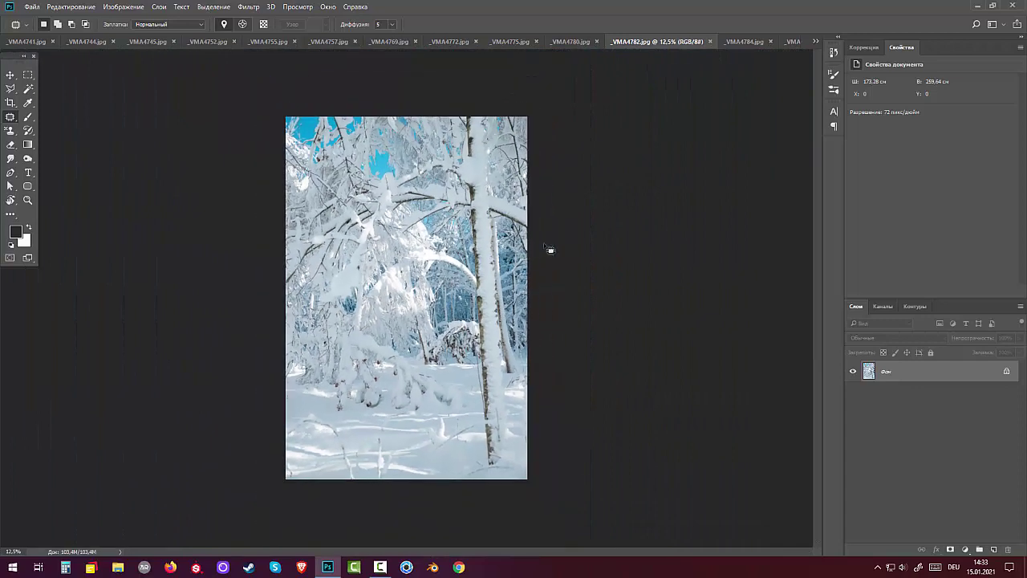
Examine the snow-laden firs and arched branch in _VMA4784.jpg up close and at full view.
key("ctrl+plus")
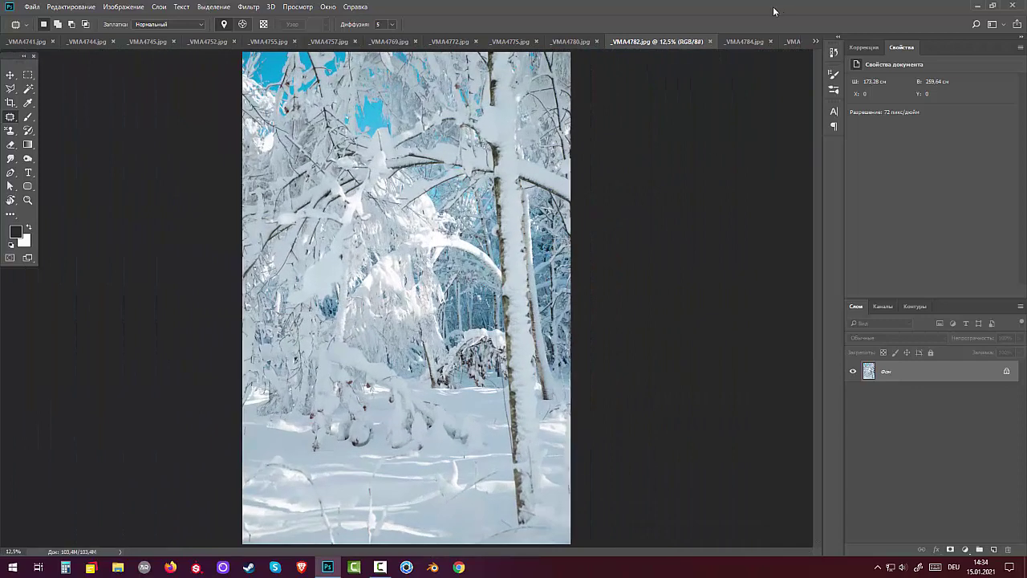
left_click(745, 41)
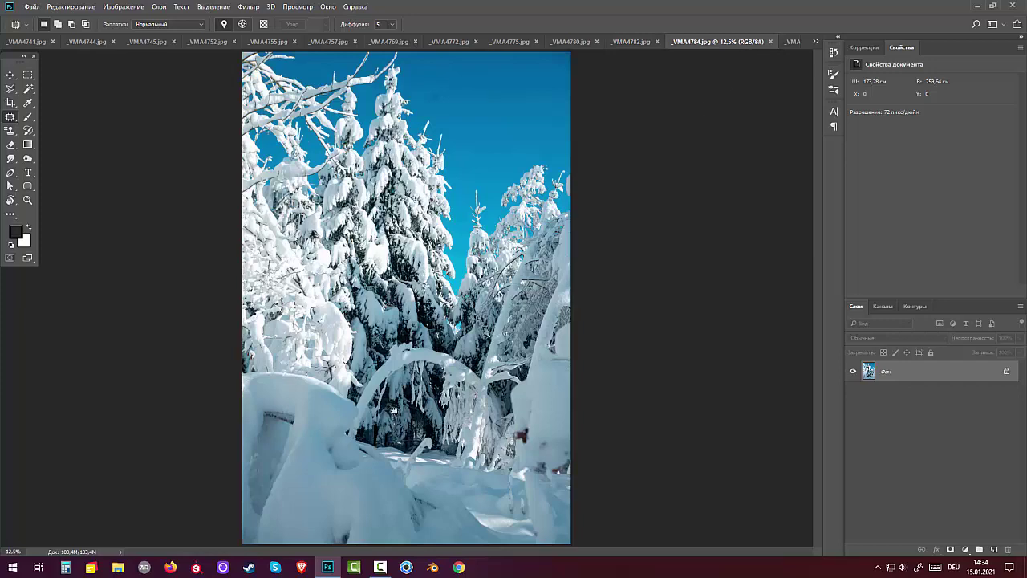
key("ctrl+plus")
key("ctrl+plus")
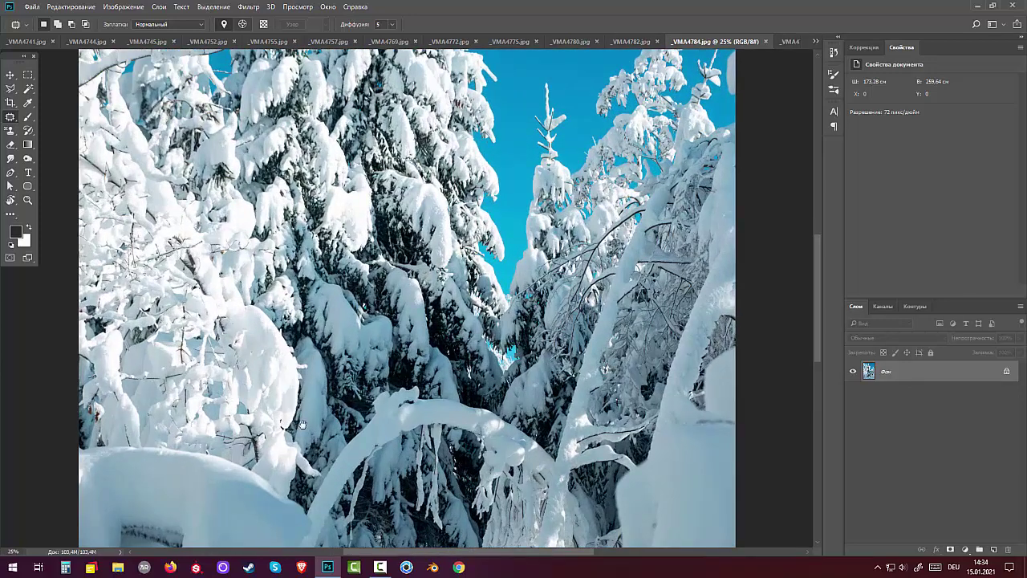
left_click_drag(303, 425, 307, 274)
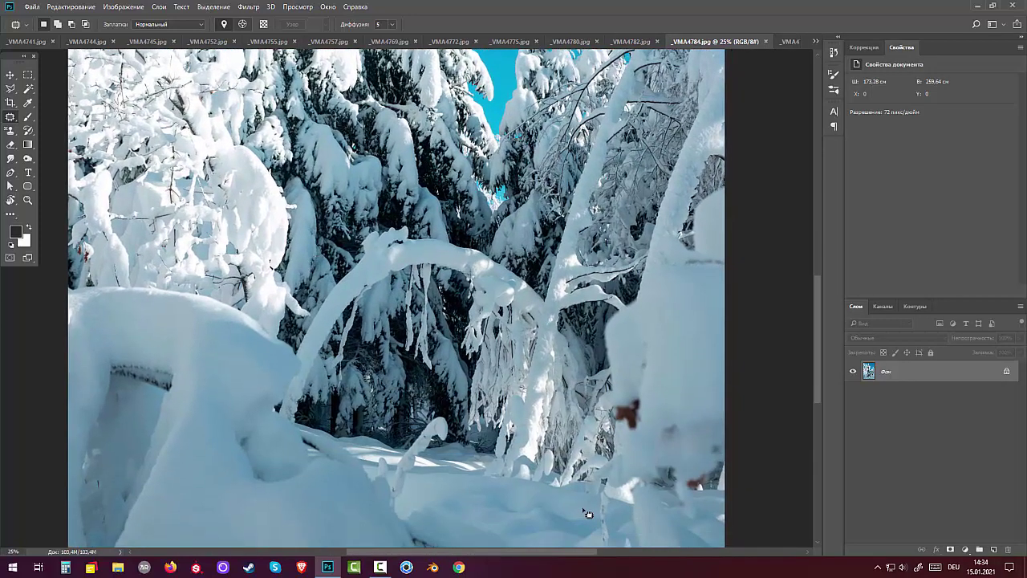
key("ctrl+minus")
key("ctrl+minus")
key("ctrl+minus")
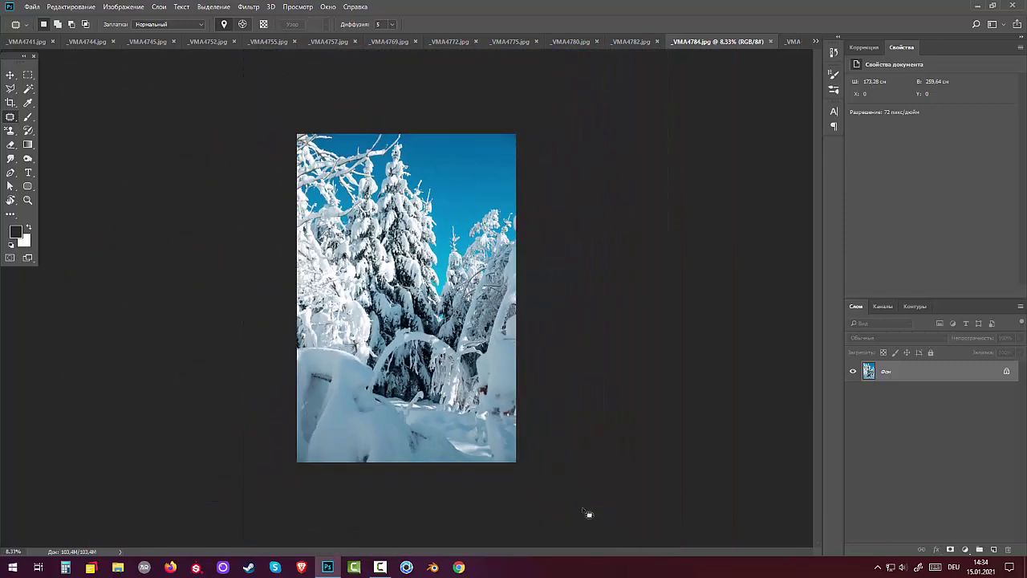
Patch the small blemish in the blue sky of _VMA4784.jpg with clean sky beside it and clear the selection.
key("ctrl+plus")
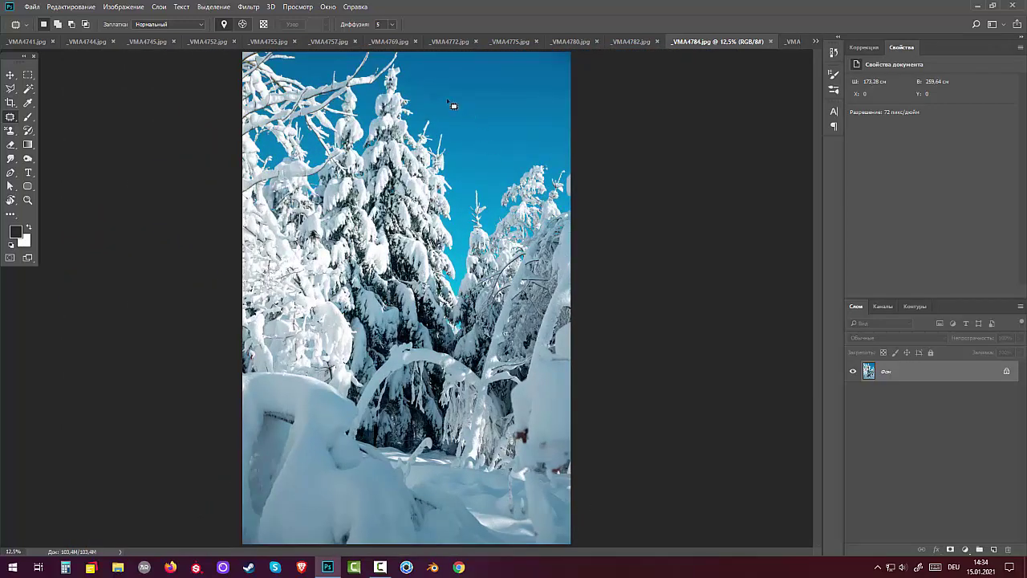
mouse_move(455, 103)
left_mouse_down()
mouse_move(429, 87)
mouse_move(437, 112)
mouse_move(475, 91)
mouse_move(488, 97)
left_mouse_up()
key("ctrl+d")
View the forest photos _VMA4789.jpg, _VMA4793.jpg and _VMA4812.jpg in turn at full view.
left_click(796, 42)
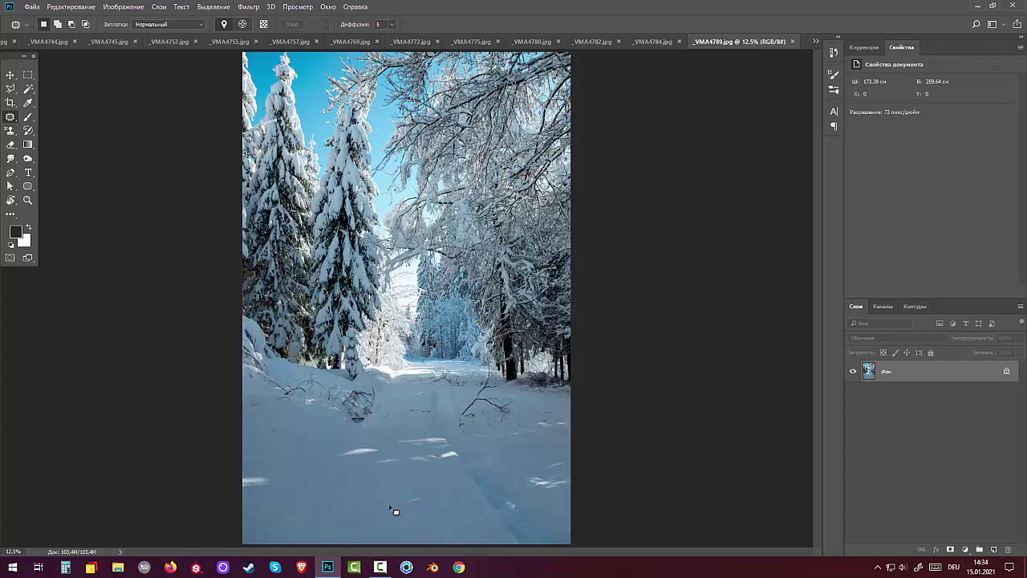
left_click(816, 42)
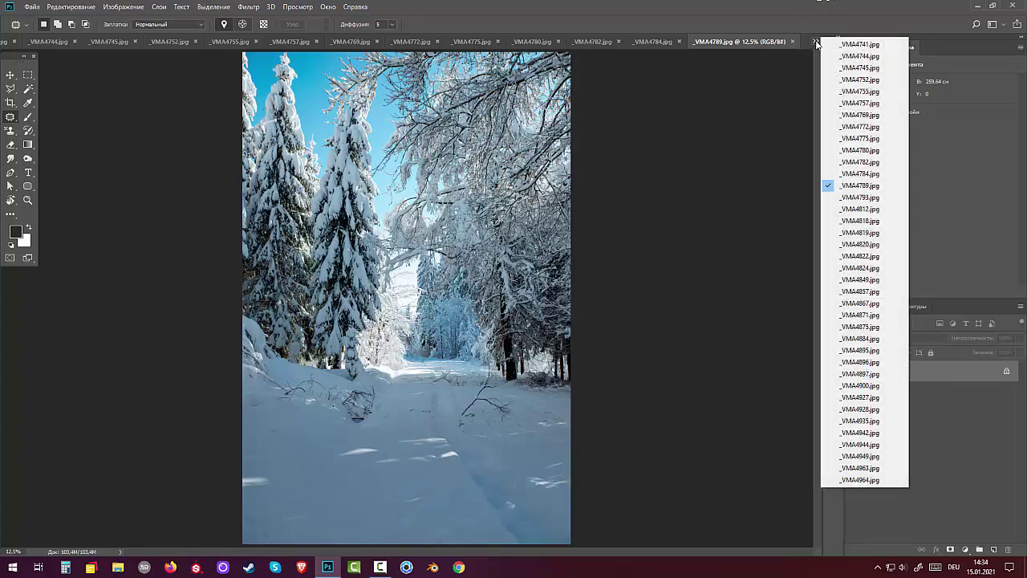
left_click(848, 198)
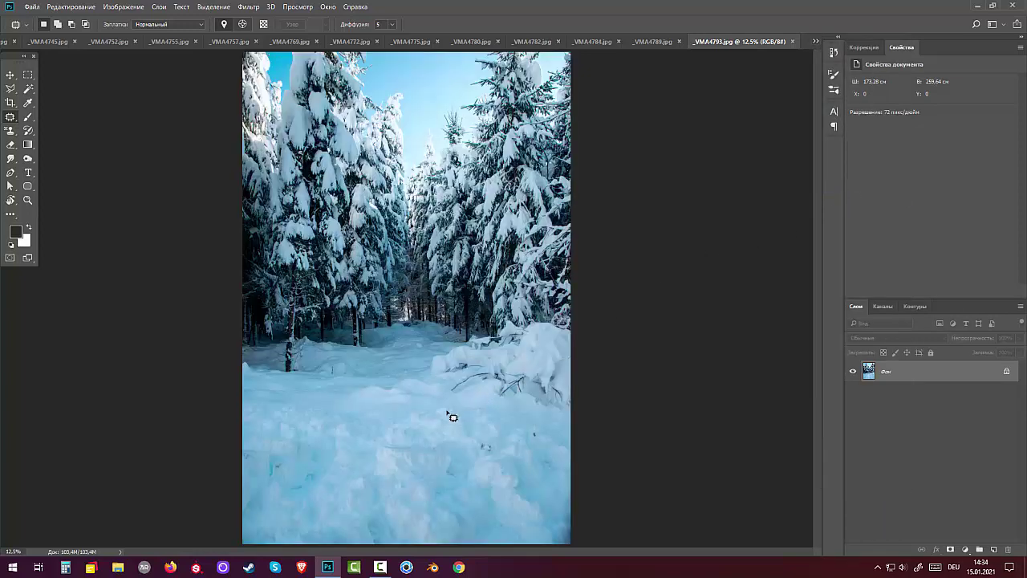
left_click(816, 42)
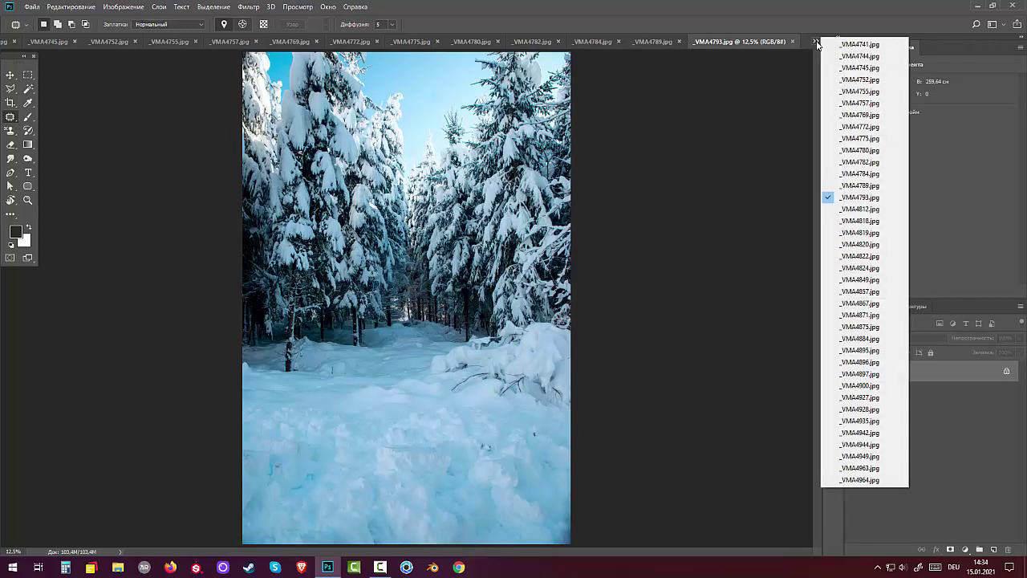
left_click(861, 208)
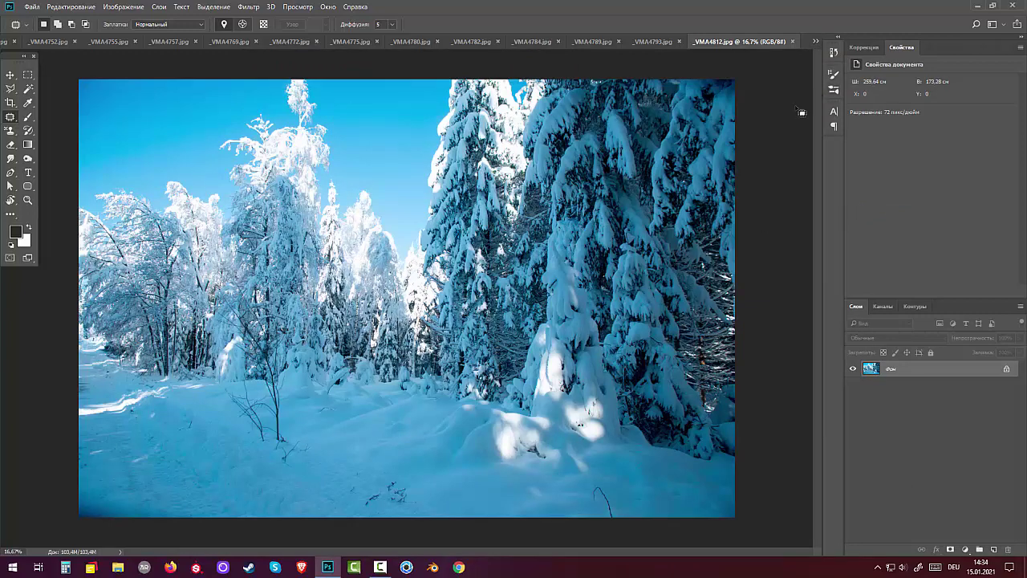
Examine the man and dog on the snowy road in _VMA4818.jpg at 100% zoom.
left_click(816, 41)
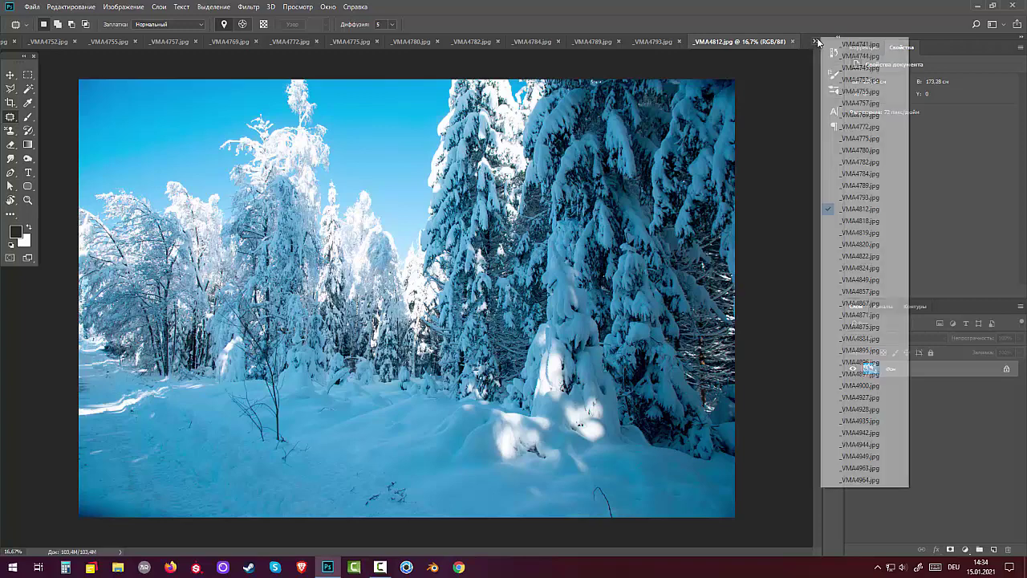
left_click(852, 221)
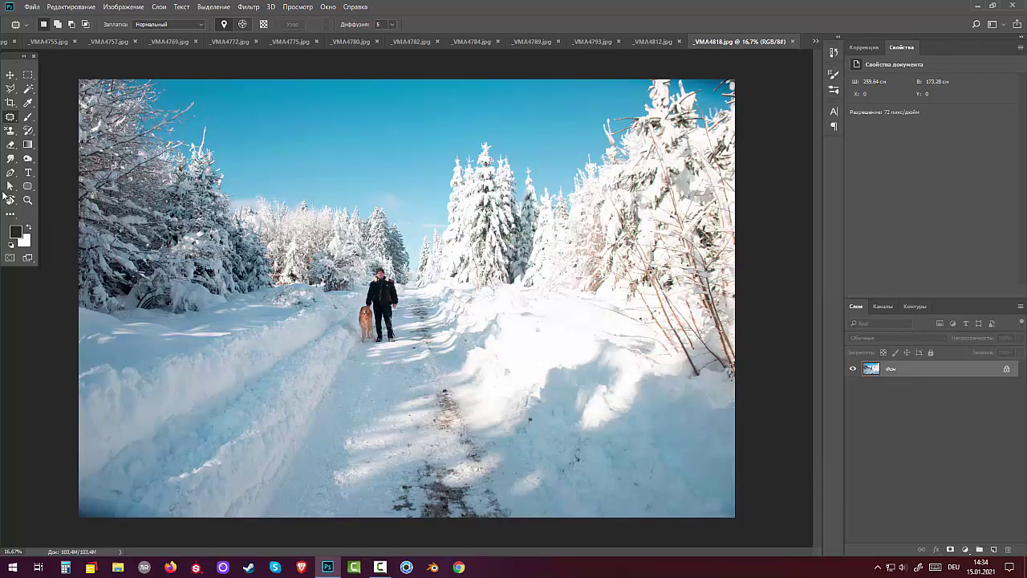
left_click(27, 199)
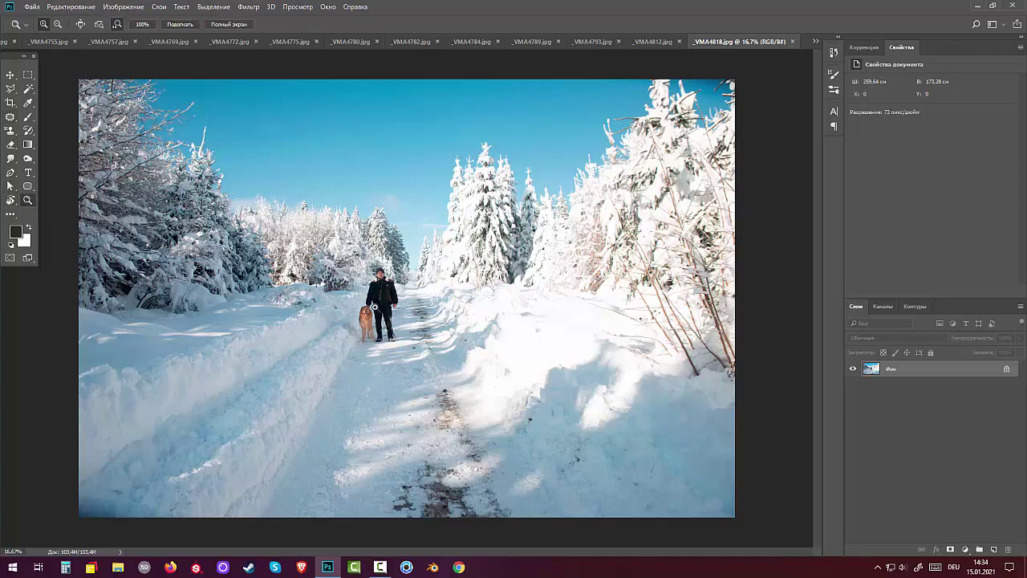
left_click_drag(374, 307, 375, 307)
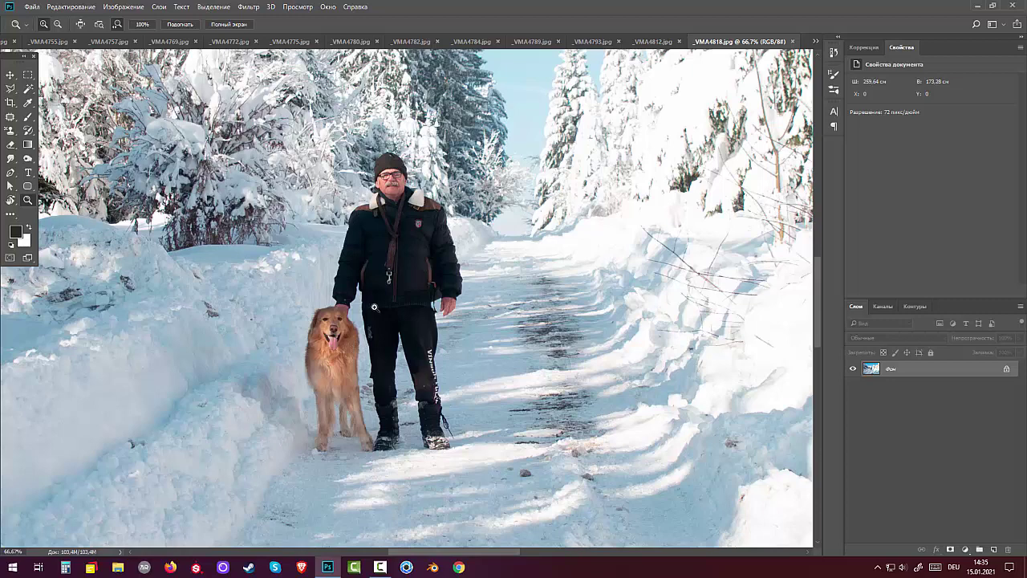
left_click(366, 353)
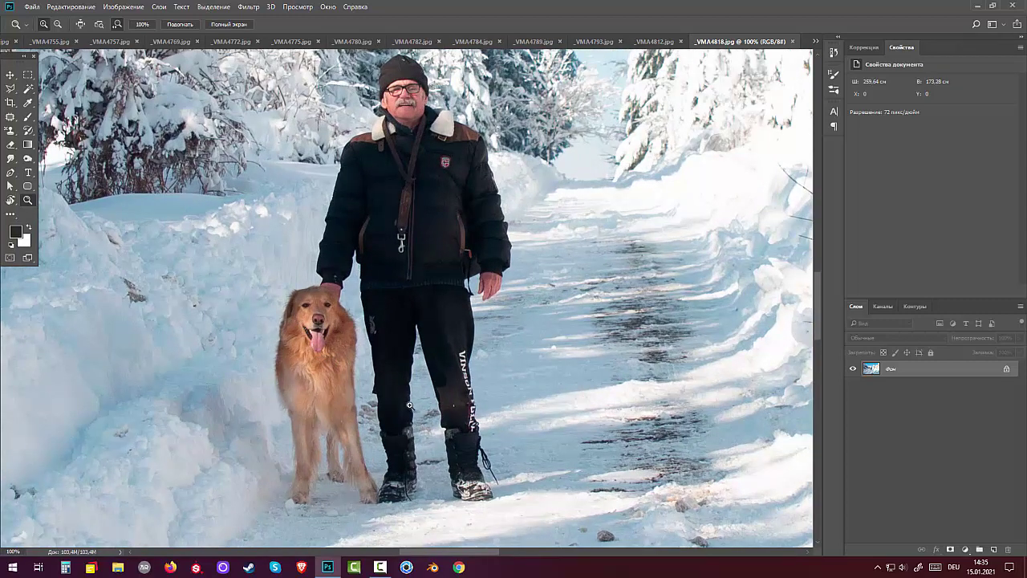
Examine the man and dog in _VMA4819.jpg up close at 66.7% zoom.
left_click(815, 41)
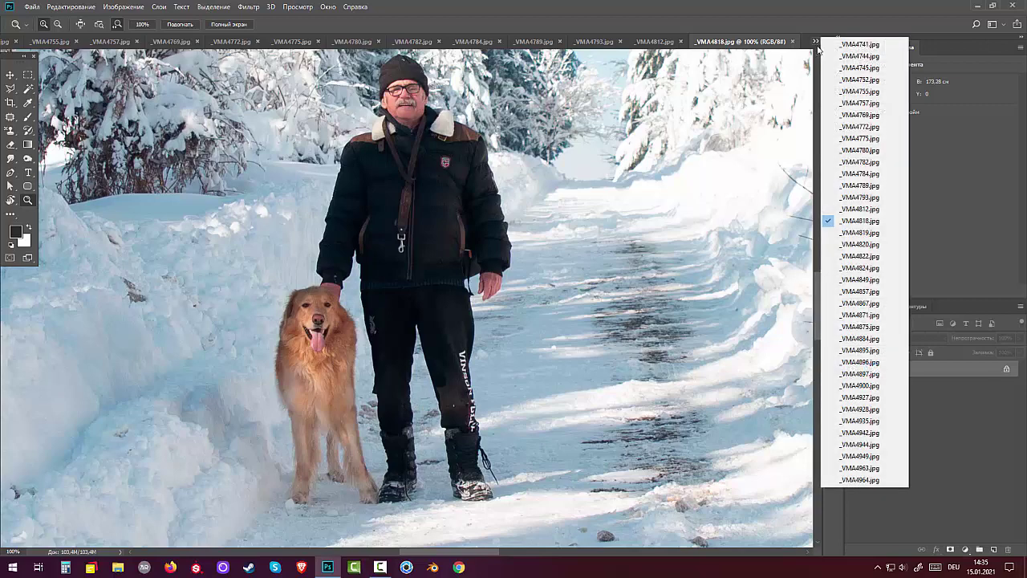
left_click(847, 232)
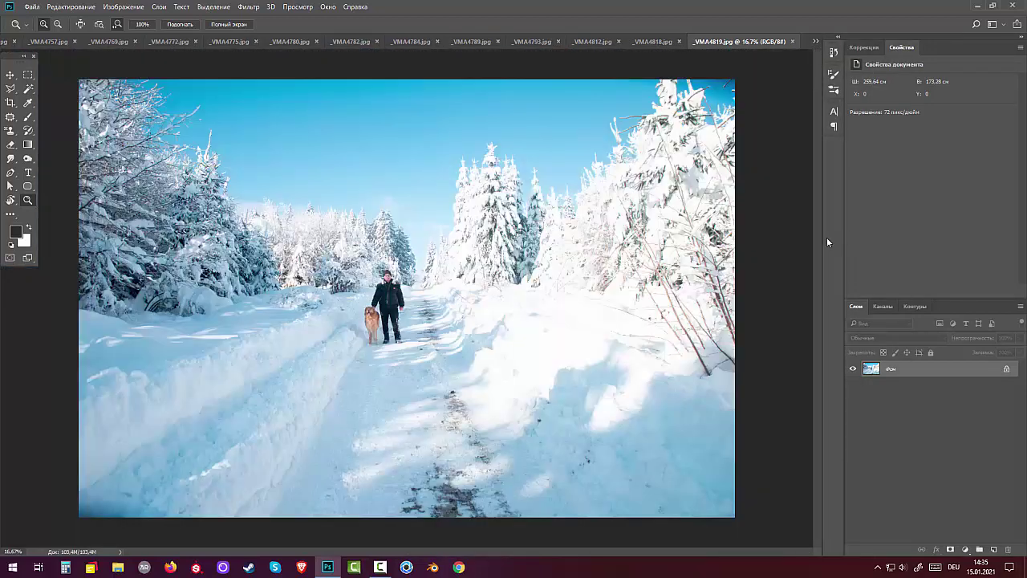
left_click(375, 317)
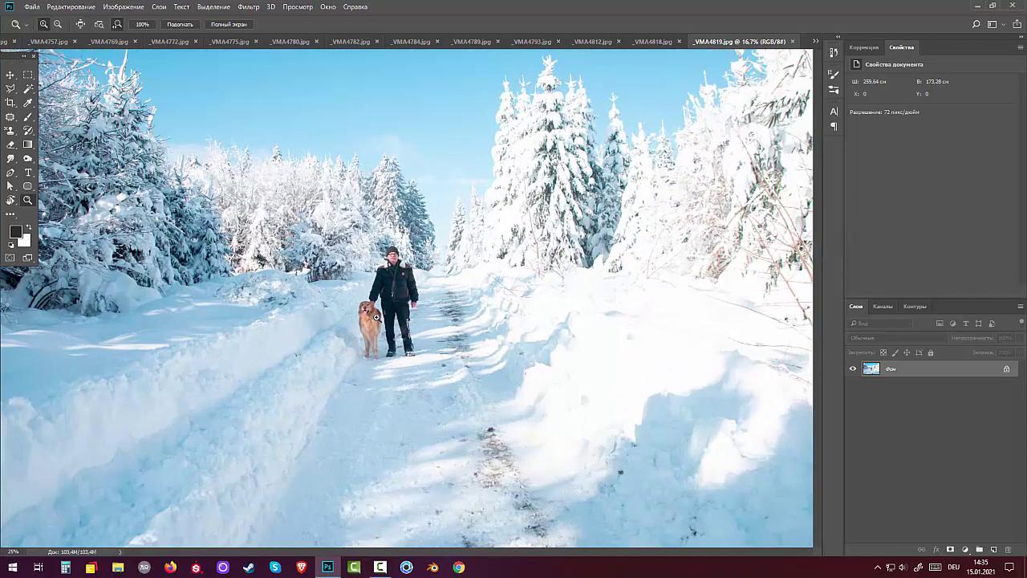
left_click(379, 314)
left_click(382, 310)
left_click(386, 306)
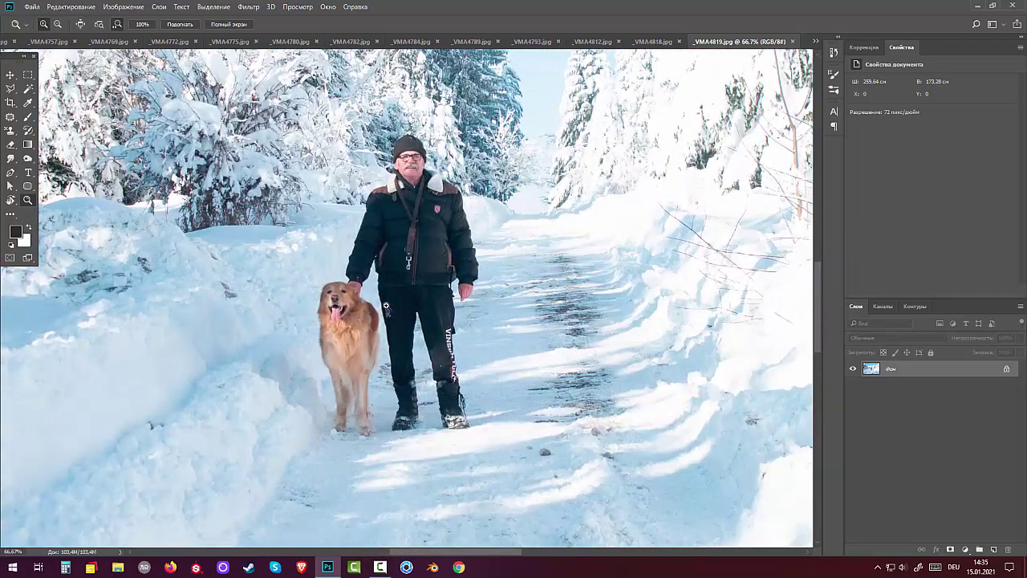
View _VMA4820.jpg as a whole and inspect the crouching man and dog in _VMA4822.jpg at 66.7% zoom.
left_click(816, 41)
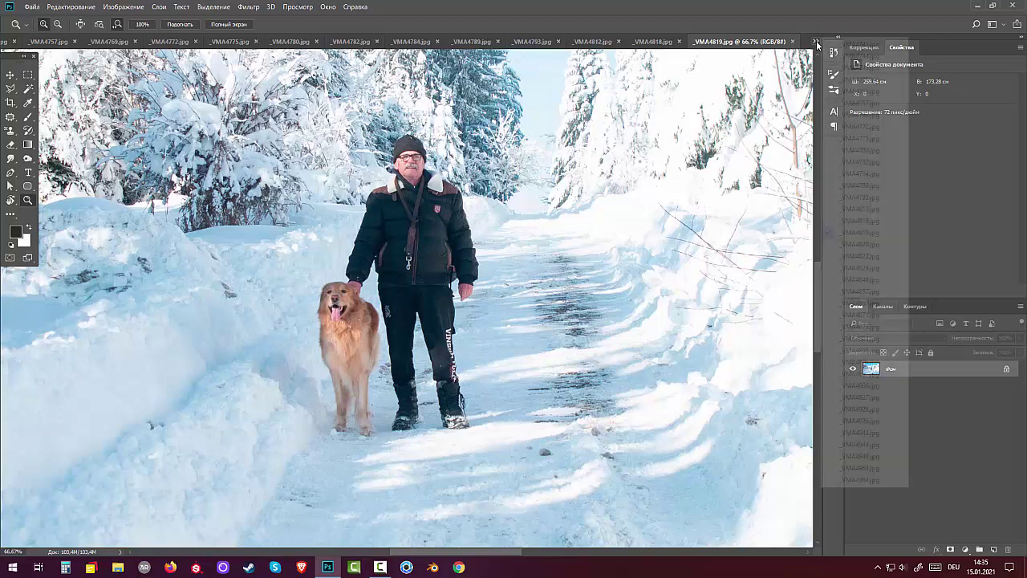
left_click(835, 246)
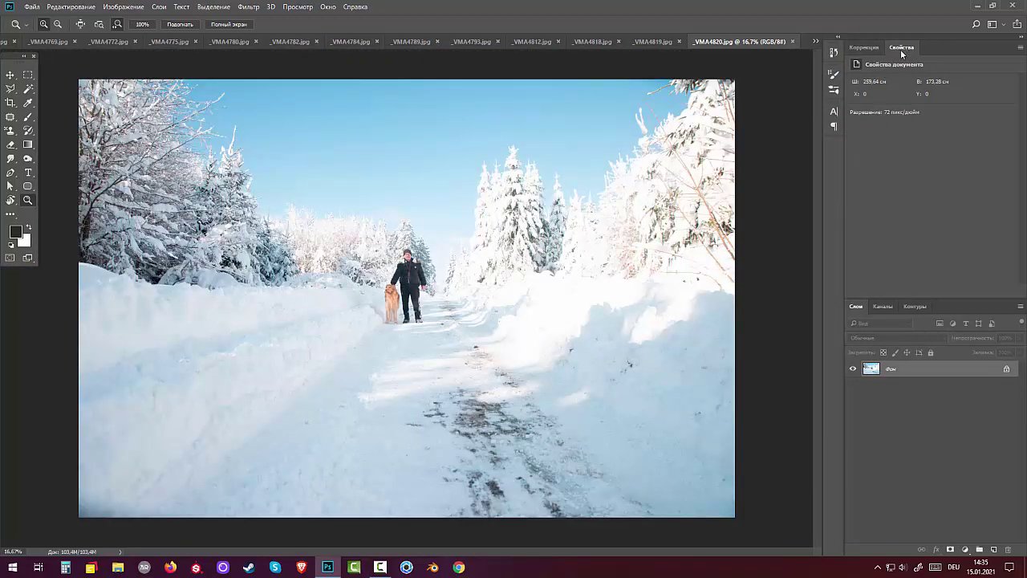
left_click(816, 41)
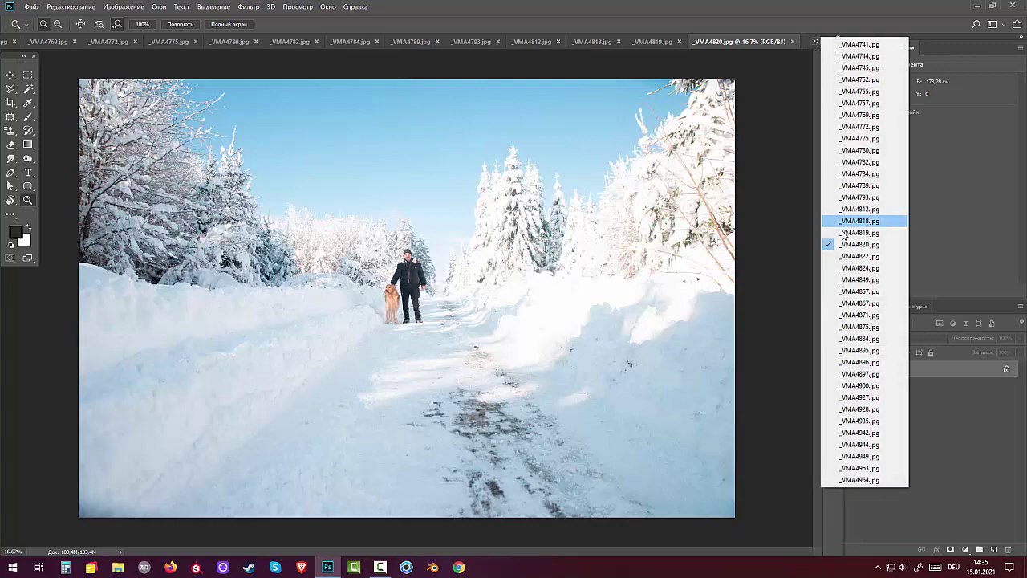
left_click(851, 256)
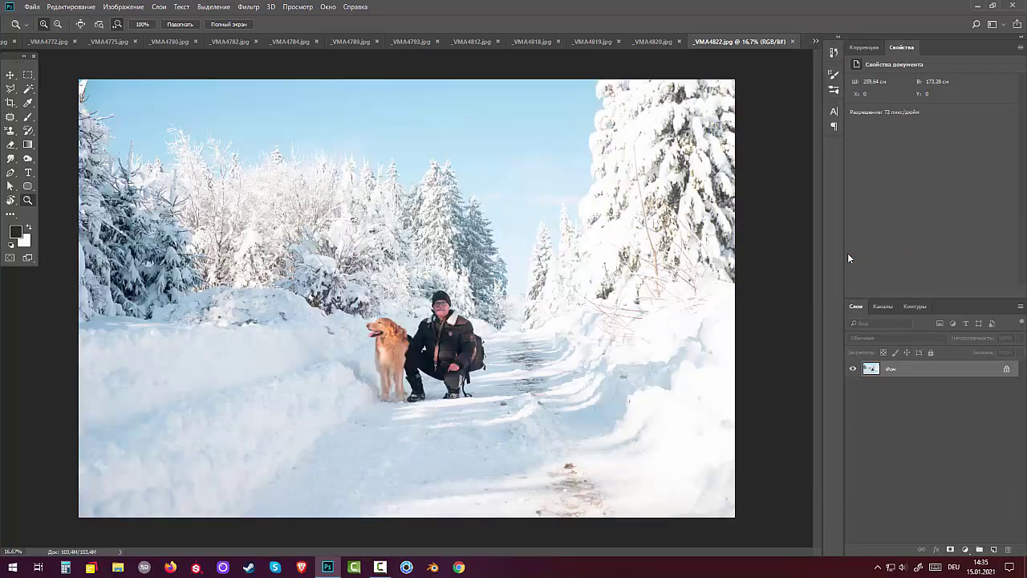
left_click(427, 347)
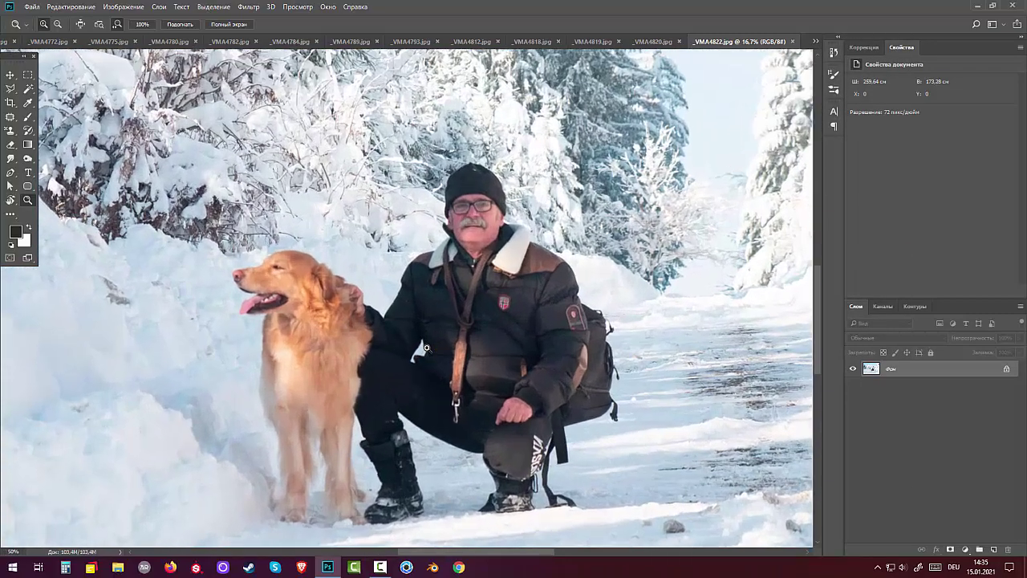
left_click(427, 348)
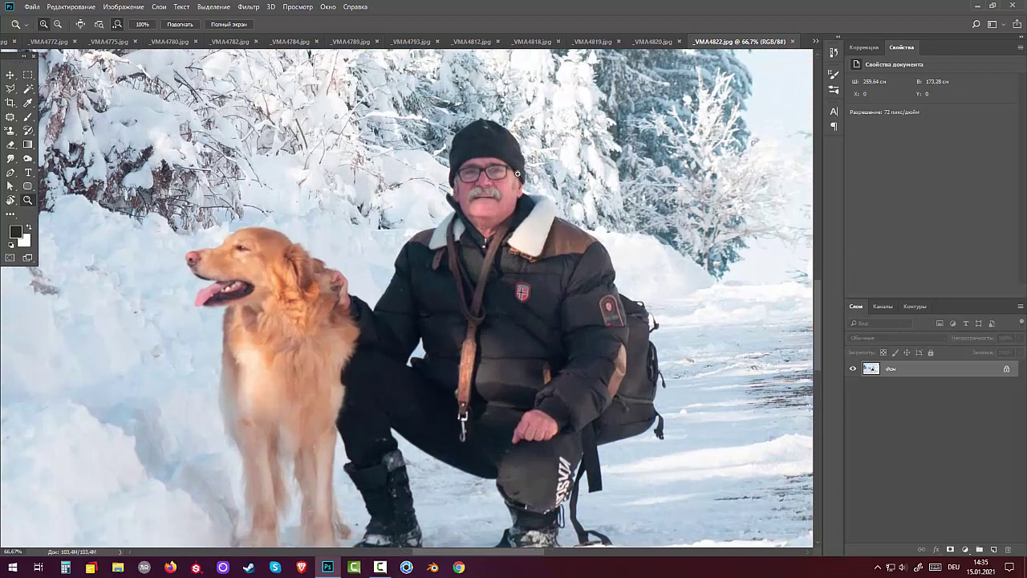
Examine the man and dog in _VMA4824.jpg at 66.7% zoom, returning to a wider 33.3% view.
left_click(815, 41)
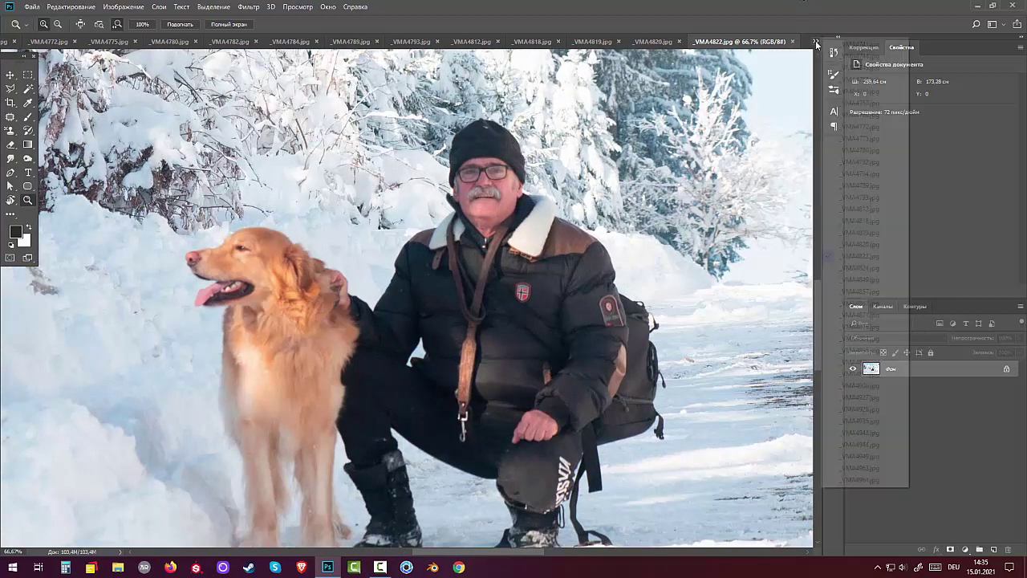
left_click(856, 269)
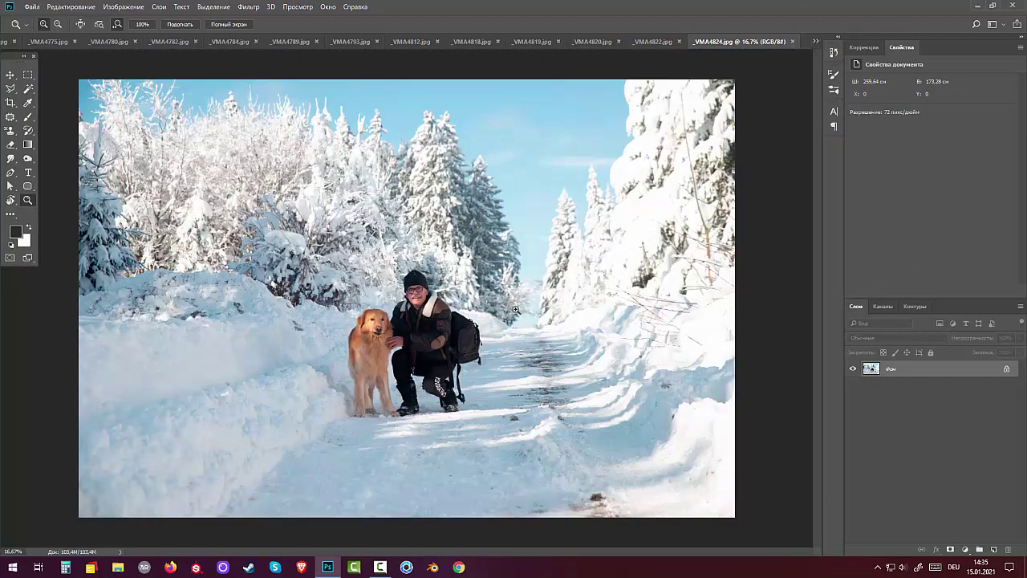
left_click(405, 345)
left_click(405, 345)
left_click(404, 345)
left_click(404, 345)
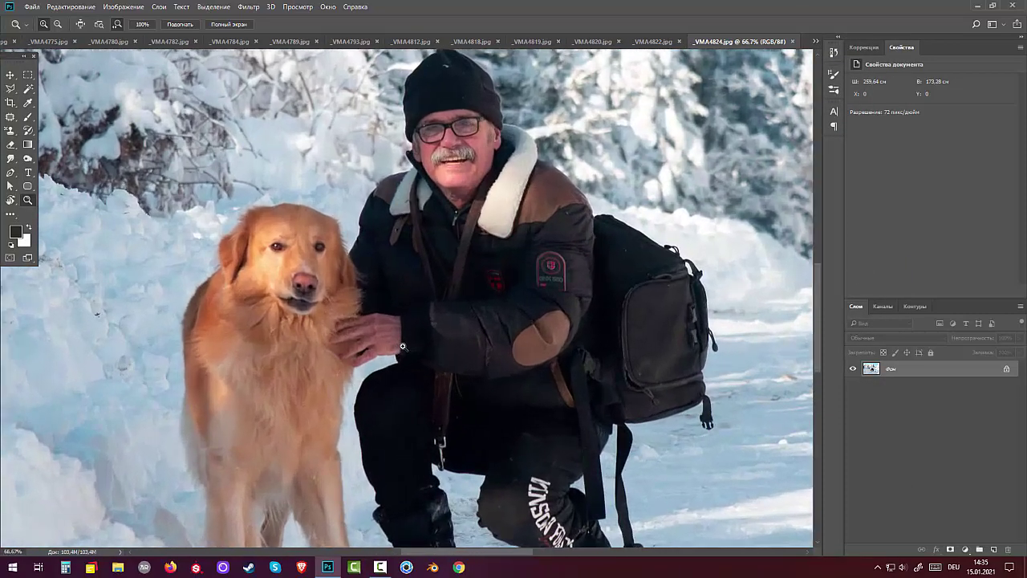
left_click(438, 380, "alt")
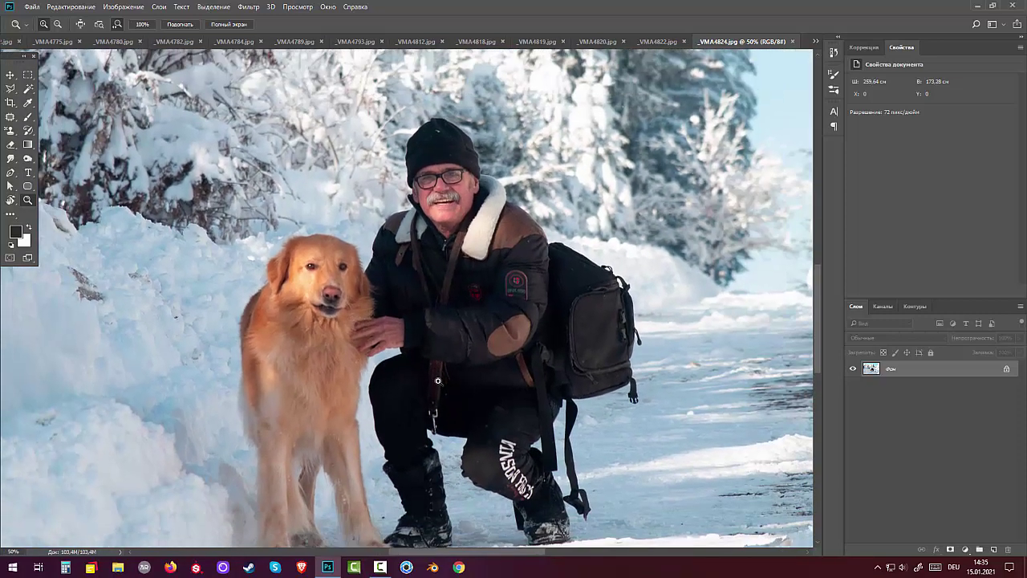
left_click(438, 380, "alt")
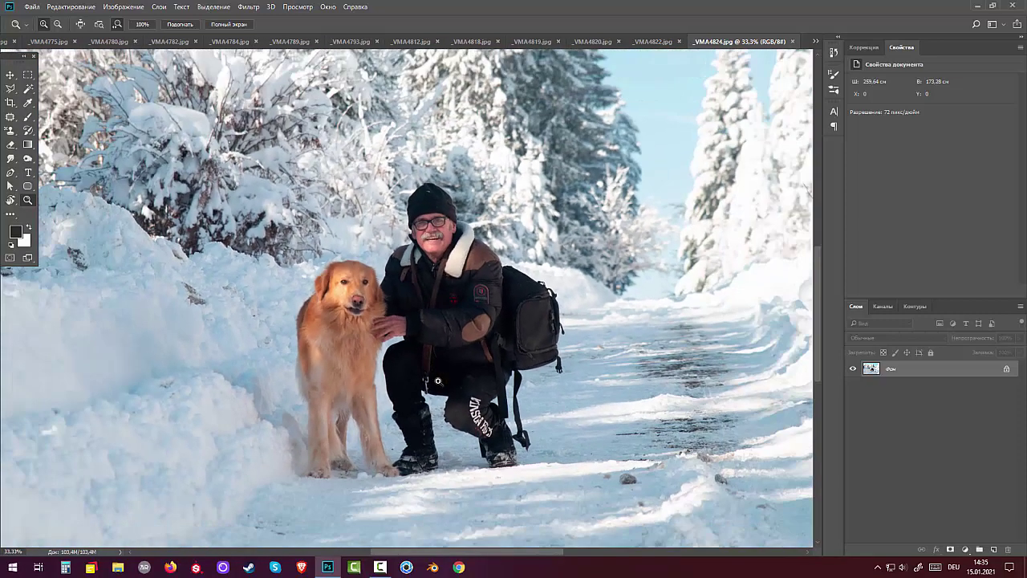
View the snowy firs in _VMA4849.jpg and the dog in the snow in _VMA4857.jpg at full view.
left_click(816, 42)
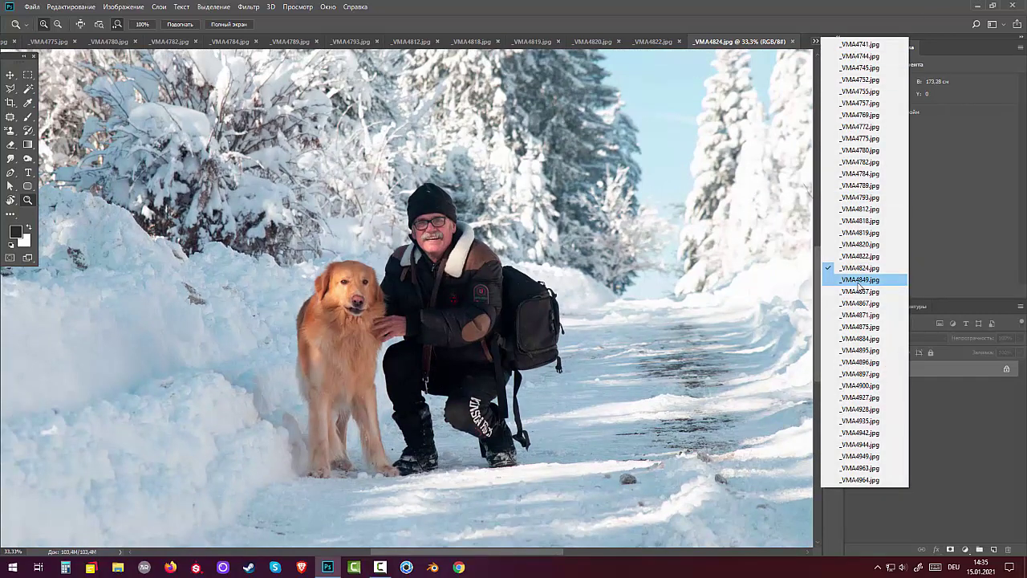
left_click(858, 280)
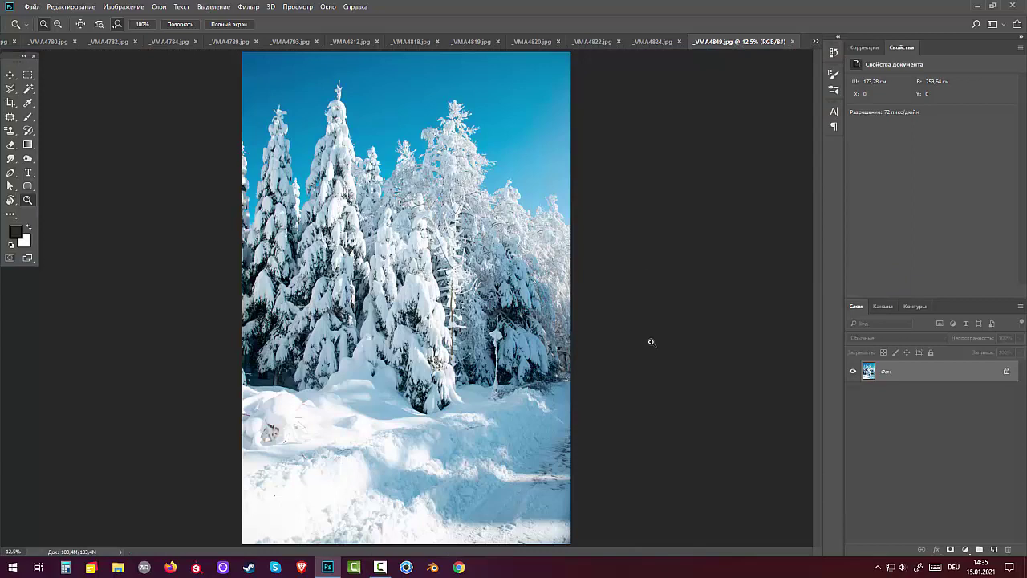
left_click(816, 42)
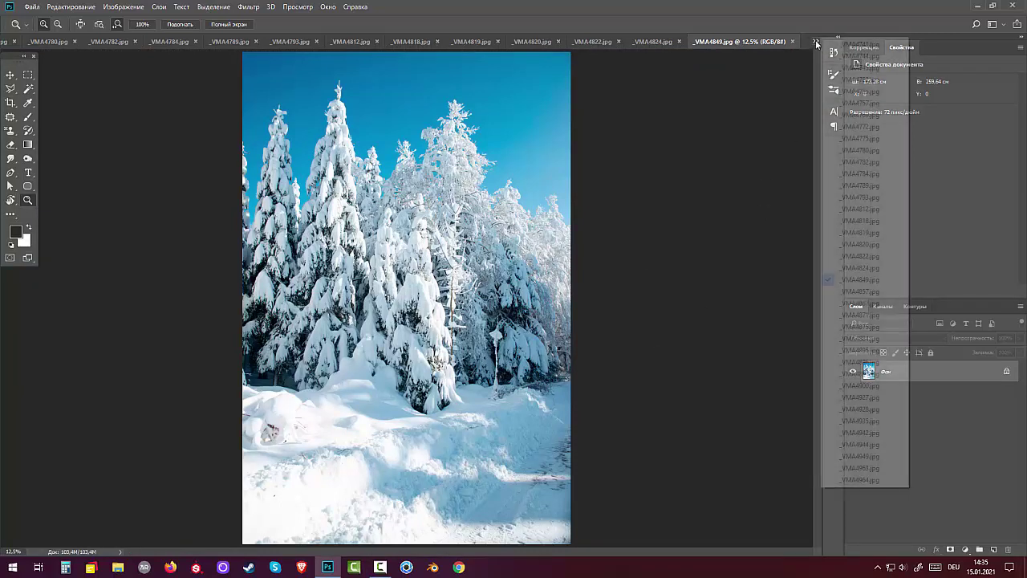
left_click(846, 292)
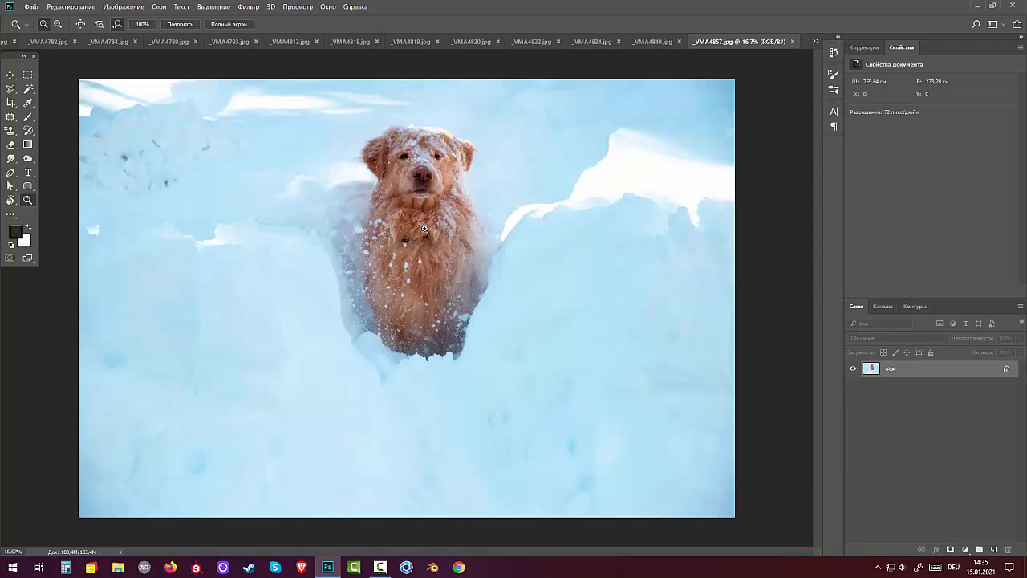
Examine the snow-covered dog's face and chest in _VMA4857.jpg at 50% zoom, returning to the full view.
left_click(425, 226)
left_click(425, 226)
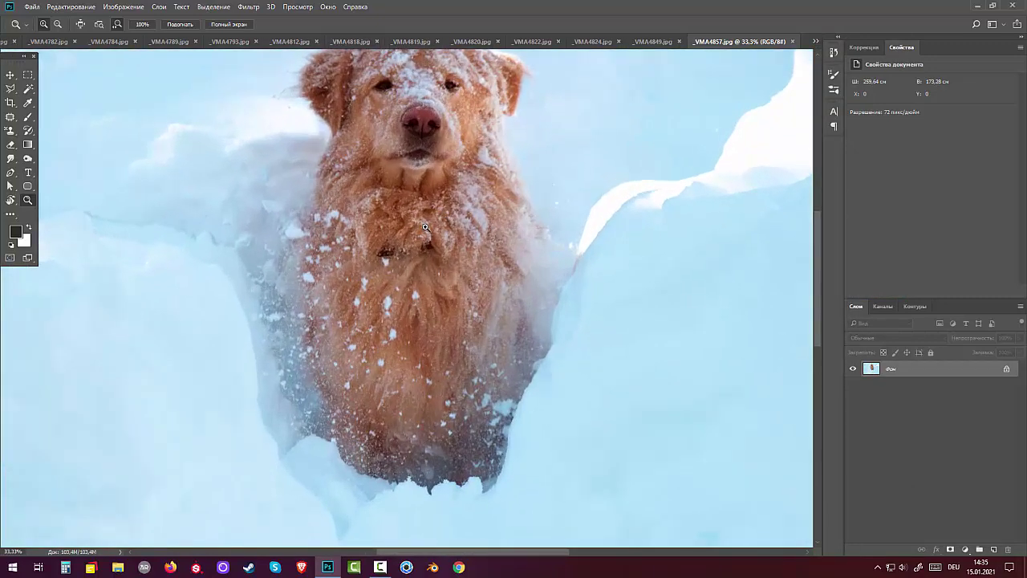
left_click(426, 227)
left_click_drag(462, 224, 457, 339)
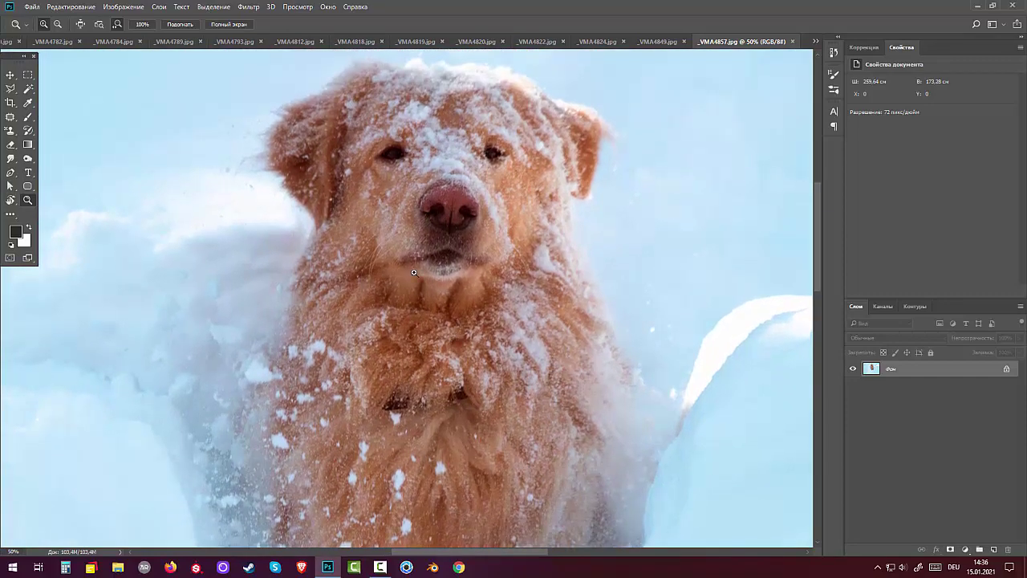
scroll(414, 272, "down", 3)
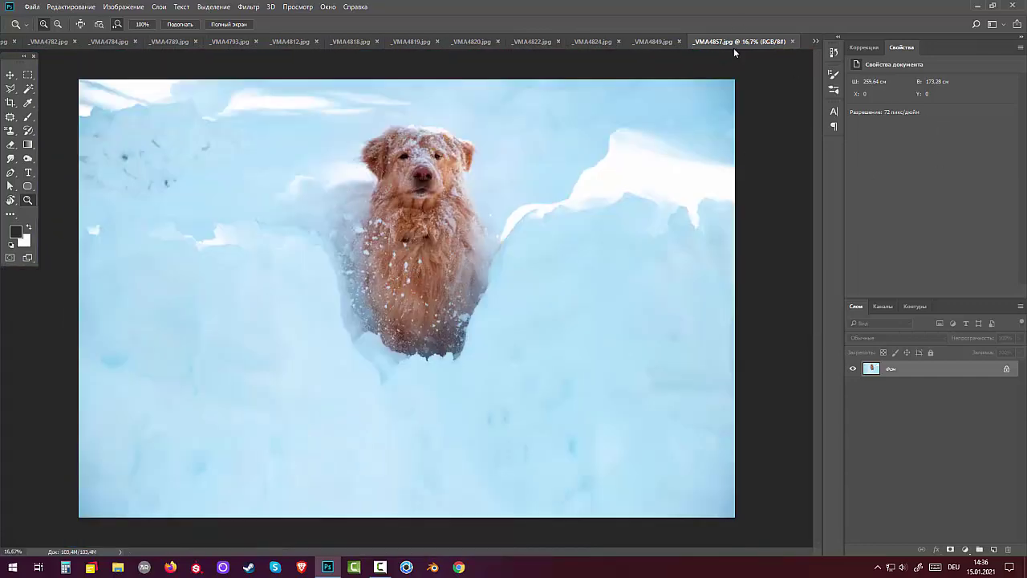
View _VMA4867.jpg, _VMA4871.jpg and _VMA4875.jpg one after another as whole images.
left_click(816, 42)
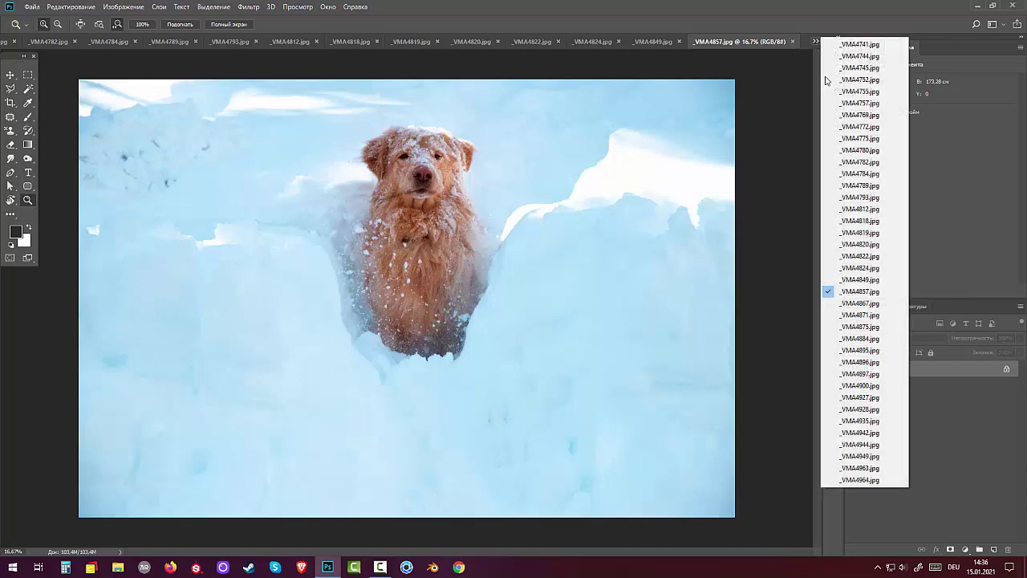
left_click(866, 304)
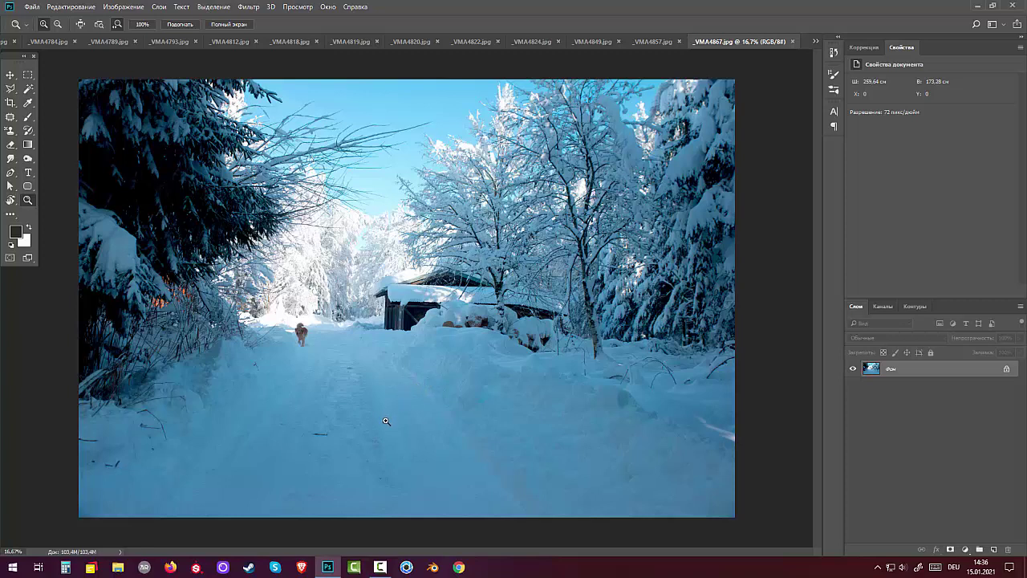
left_click(815, 42)
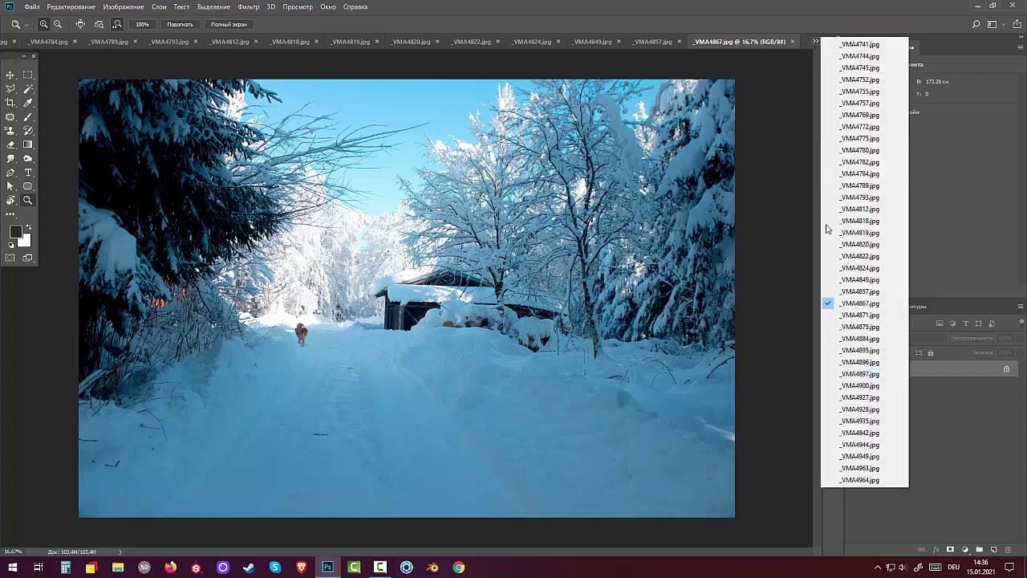
left_click(859, 316)
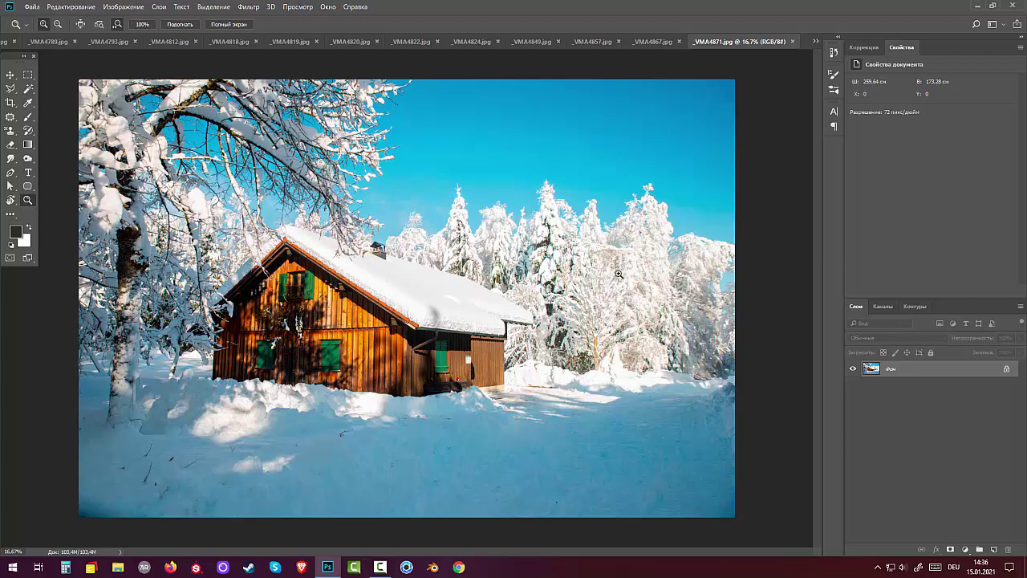
left_click(815, 41)
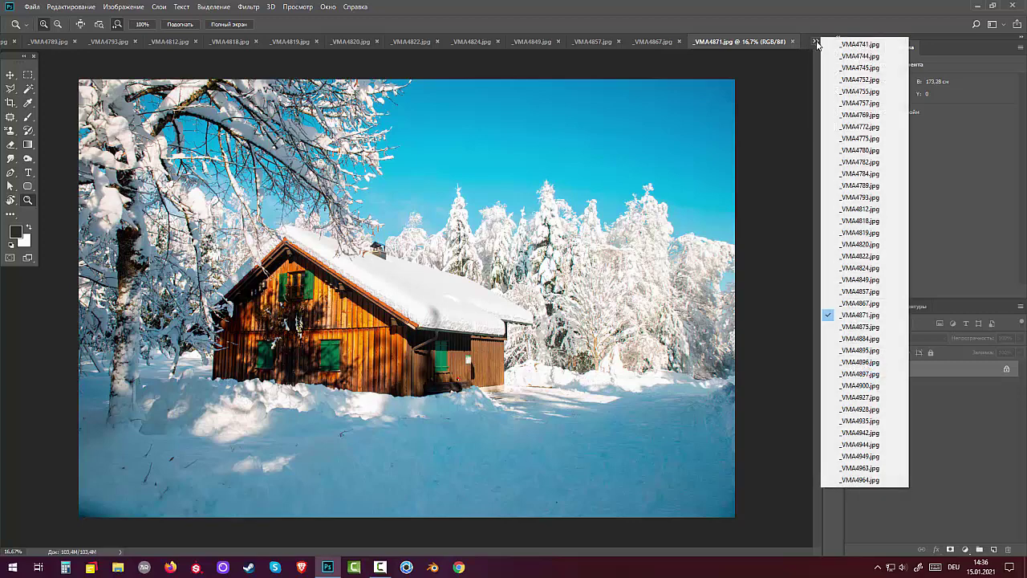
left_click(857, 327)
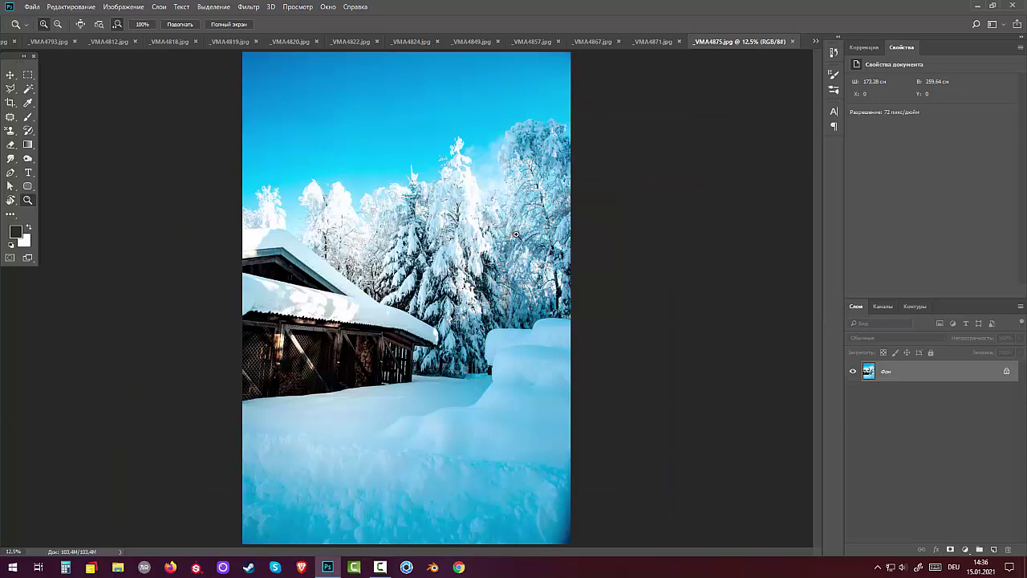
Switch to _VMA4884.jpg and examine the dog walking through the snow at 66.7% zoom.
left_click(815, 41)
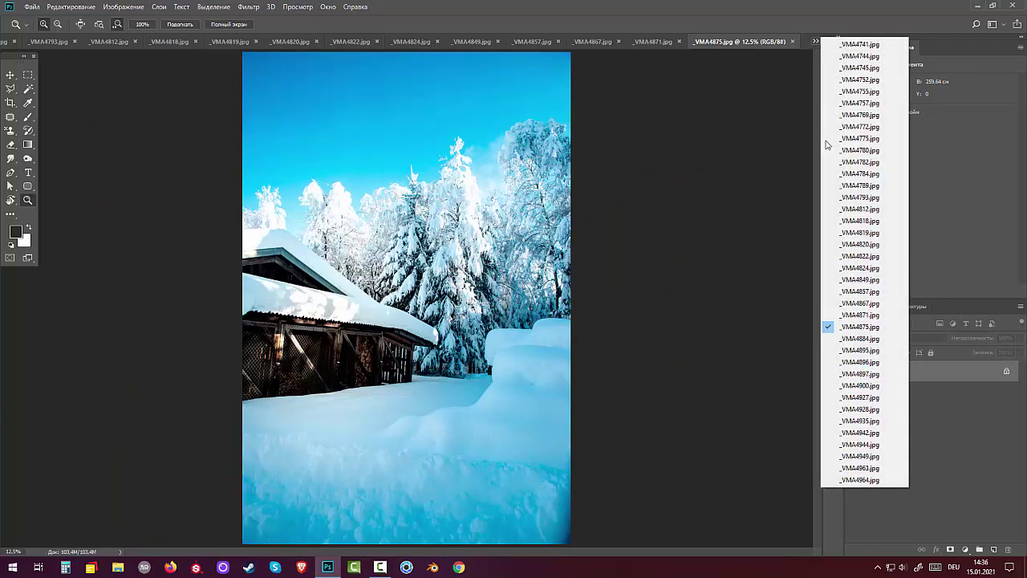
left_click(854, 339)
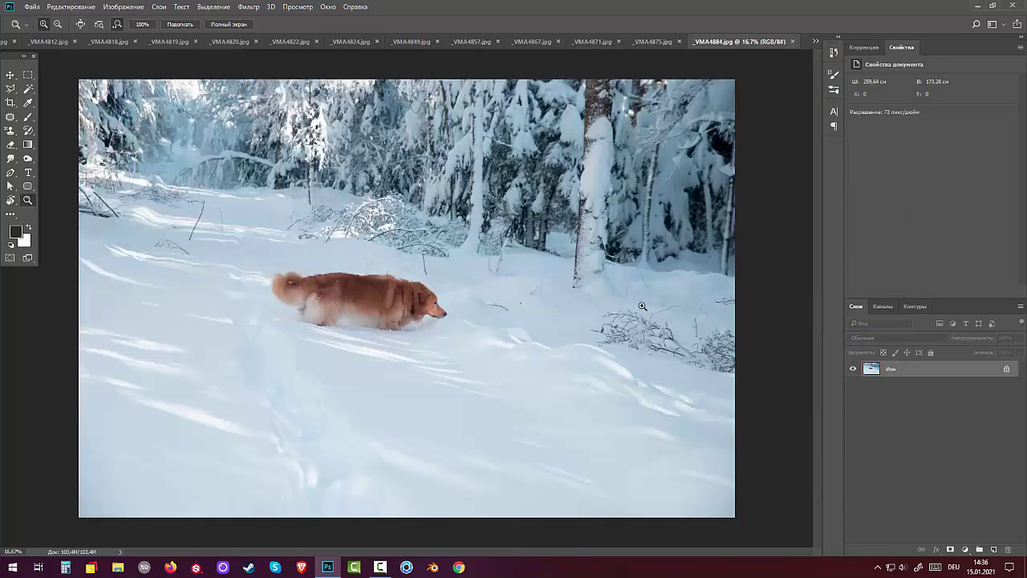
left_click(365, 321)
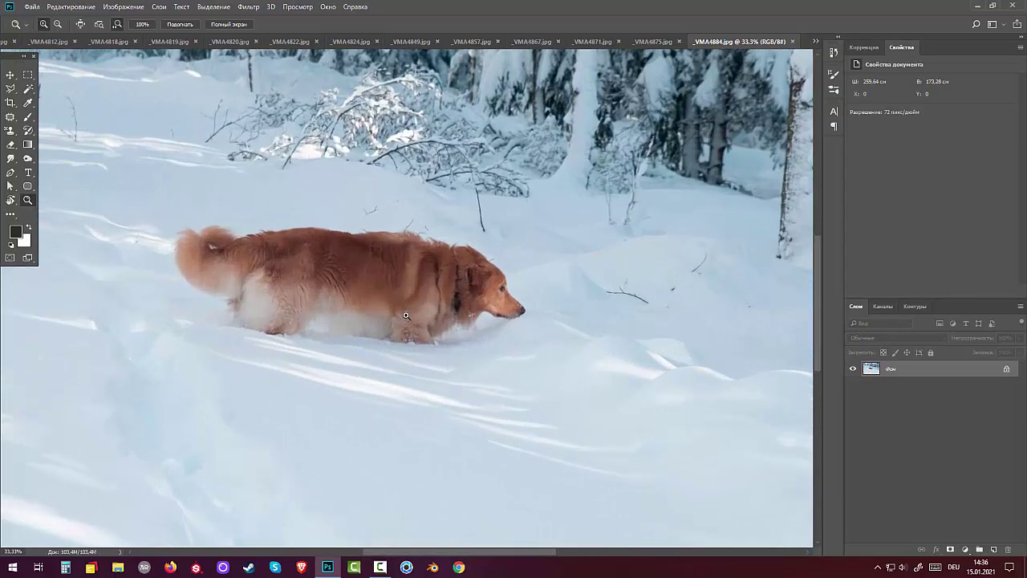
left_click(405, 315)
left_click(497, 322)
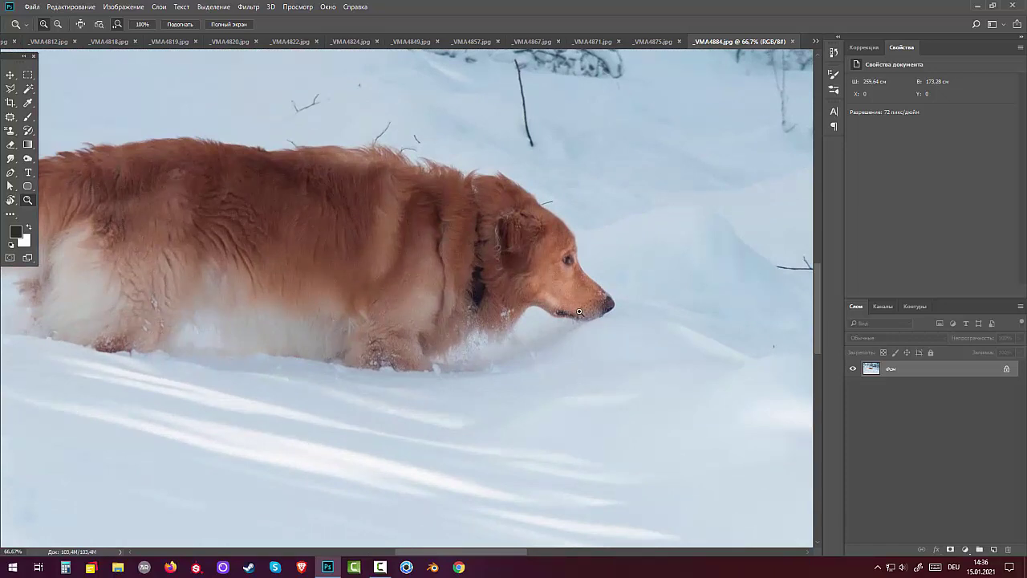
View the cabin in _VMA4895.jpg and the snow-covered logs in _VMA4896.jpg and _VMA4897.jpg at full view.
left_click(817, 42)
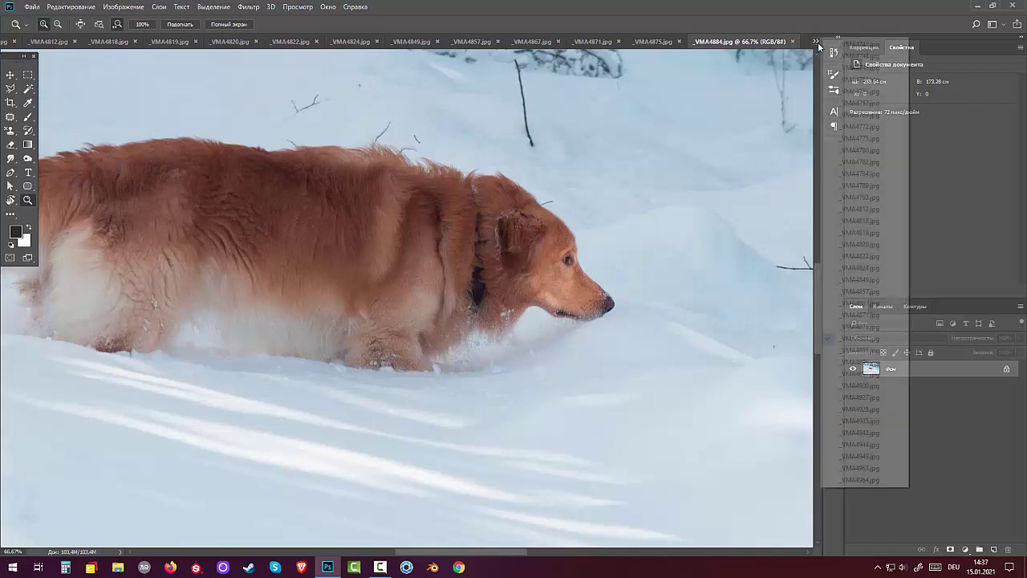
left_click(860, 350)
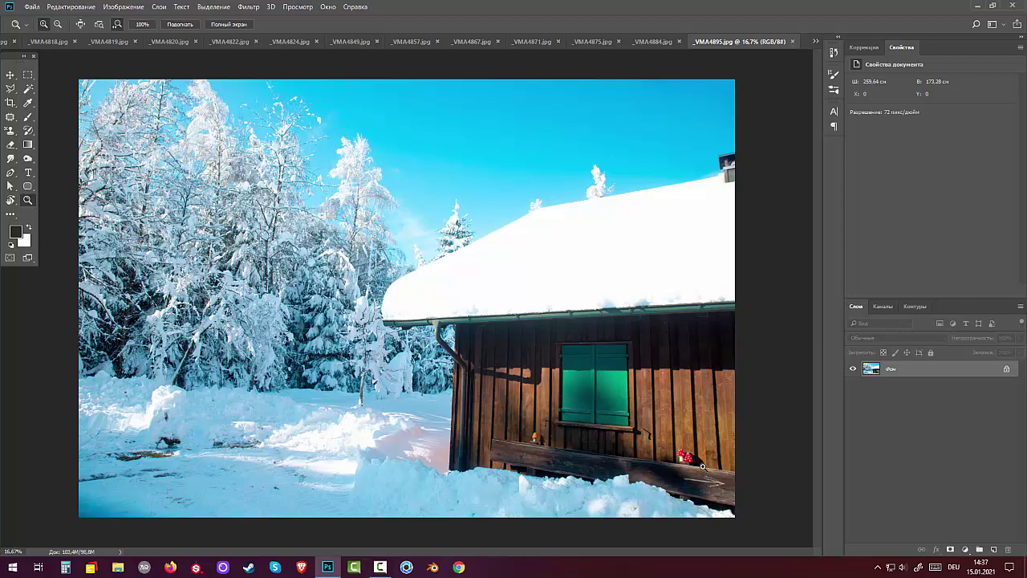
left_click(815, 42)
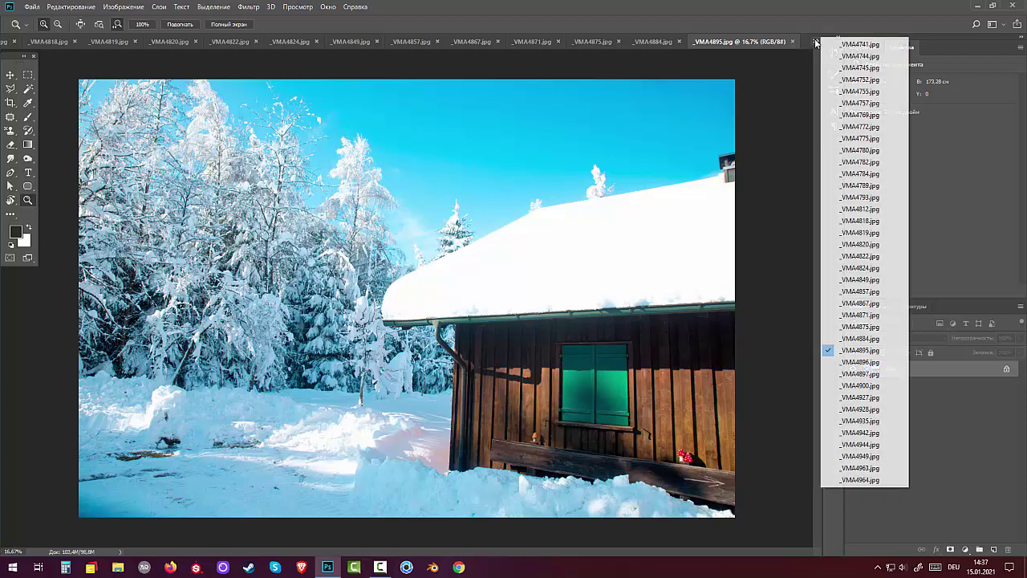
left_click(856, 363)
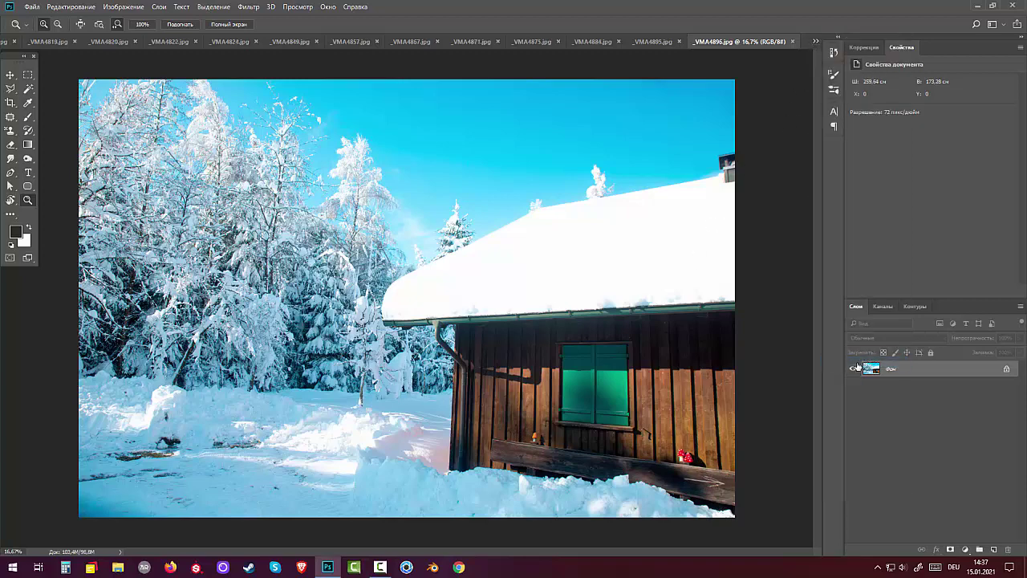
left_click(814, 43)
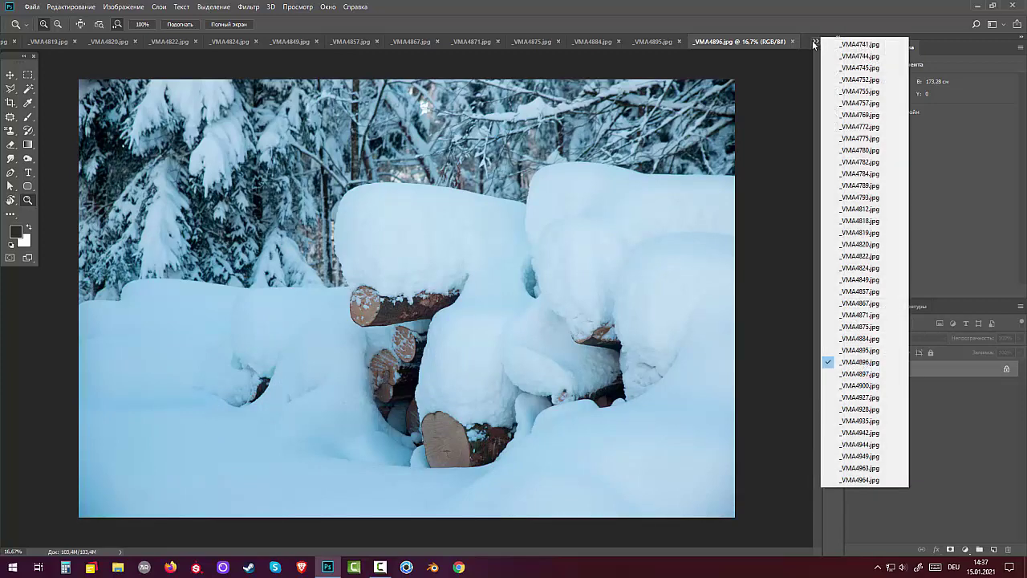
left_click(848, 376)
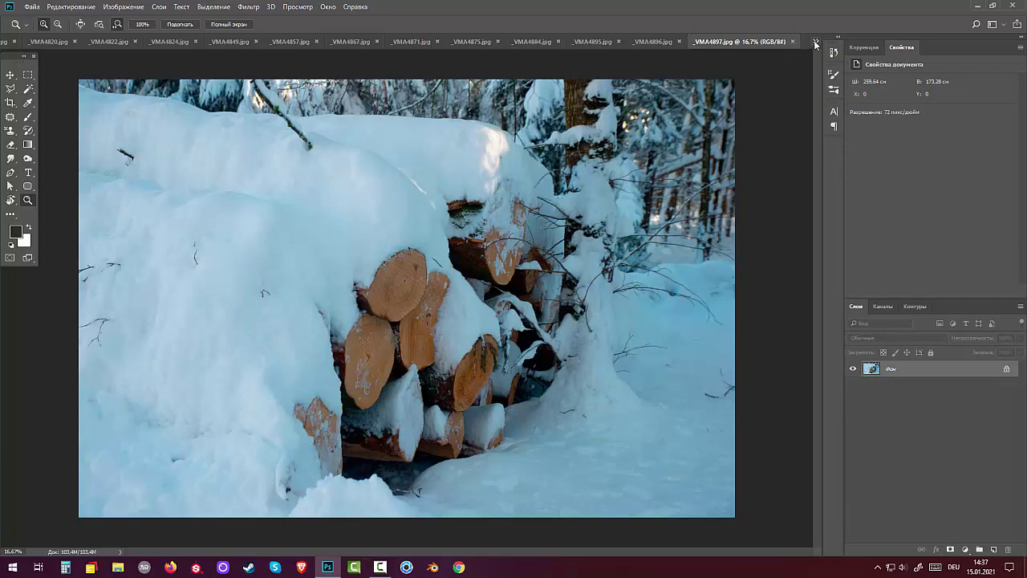
View the snowy forest paths in _VMA4900.jpg and _VMA4927.jpg as whole images.
left_click(815, 42)
left_click(851, 385)
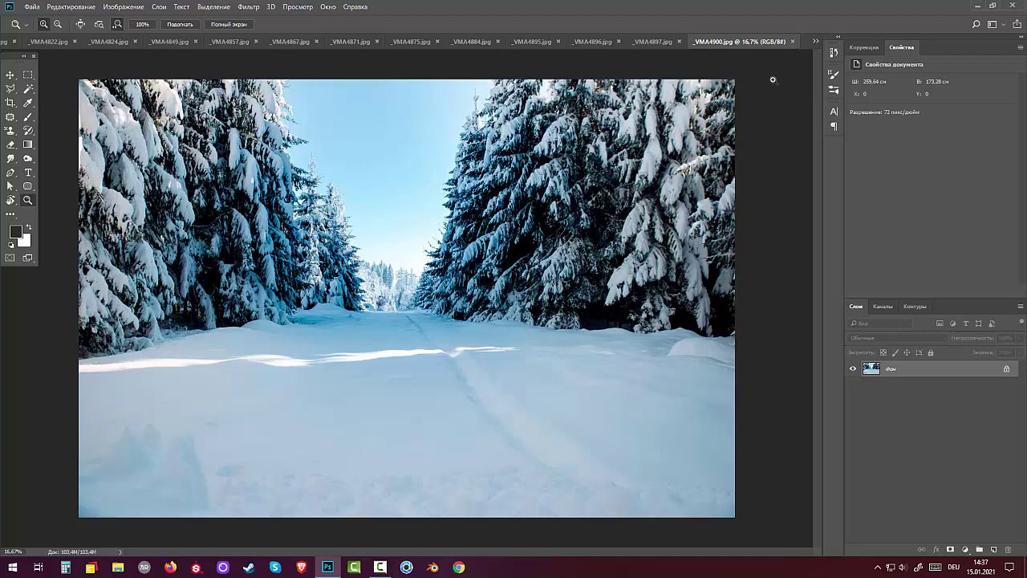
left_click(816, 44)
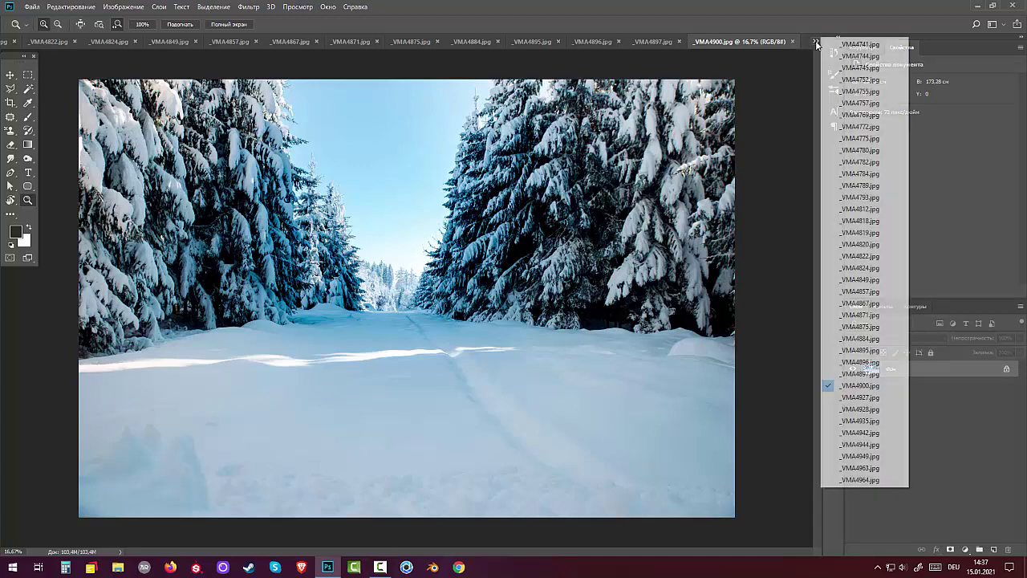
left_click(855, 397)
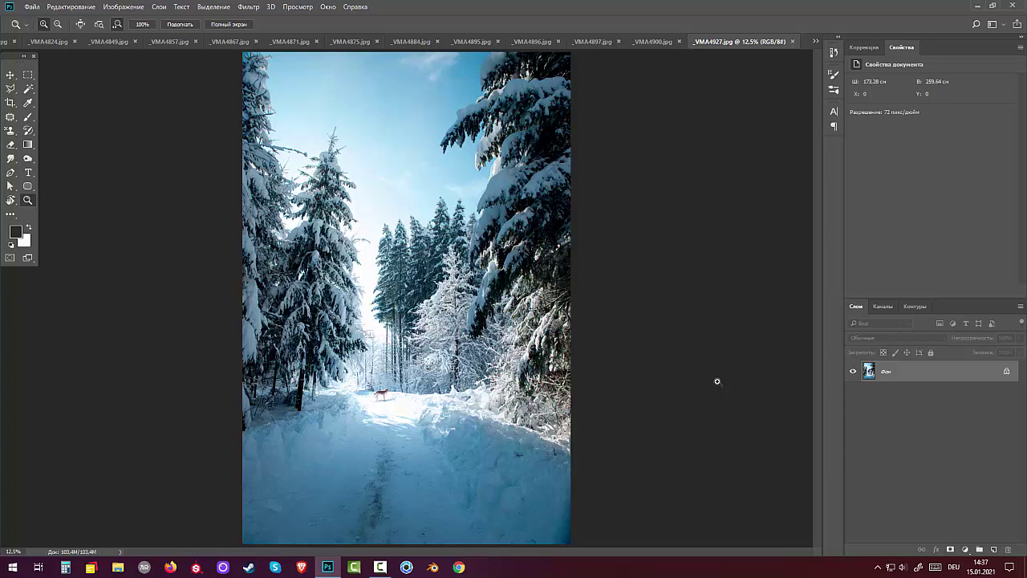
Compare _VMA4928.jpg with _VMA4927.jpg, and examine the standing dog in _VMA4928.jpg at 66.7% zoom.
left_click(815, 40)
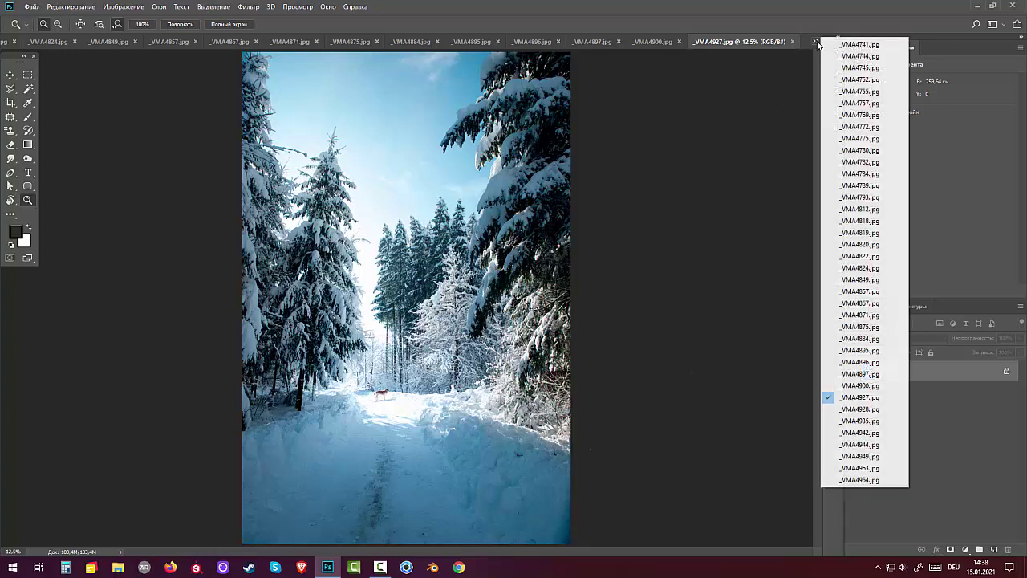
left_click(861, 409)
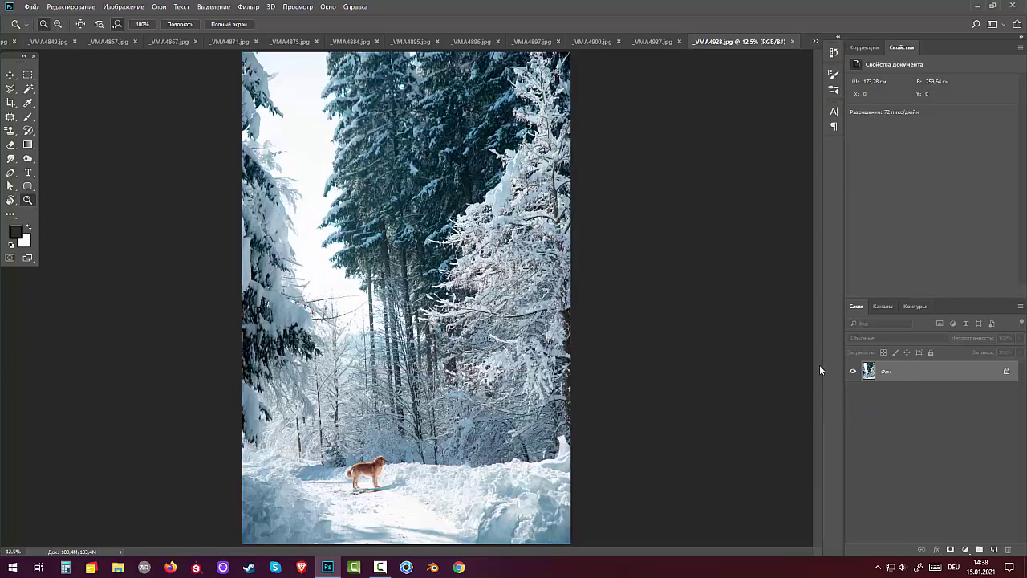
left_click(650, 41)
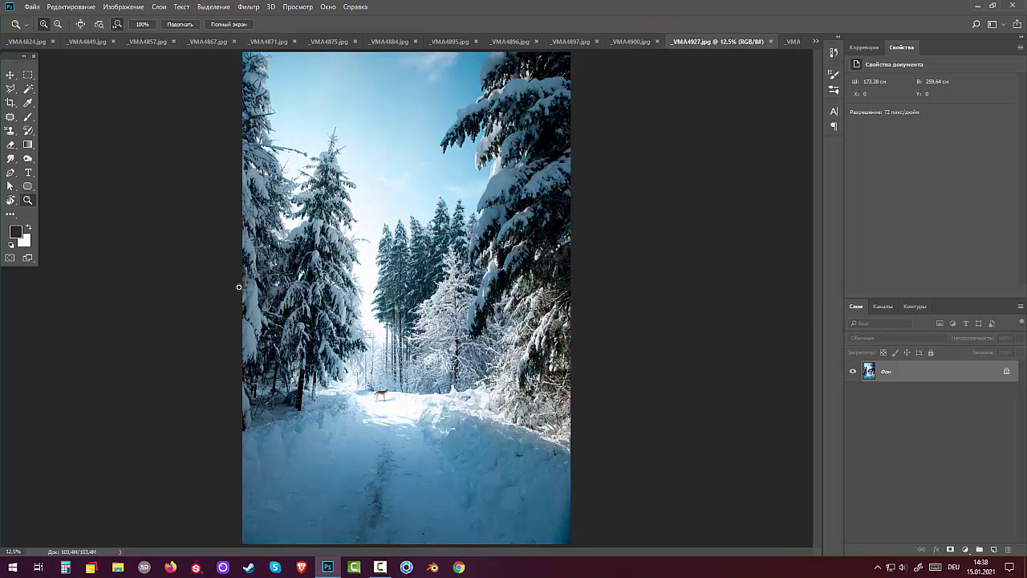
left_click(793, 41)
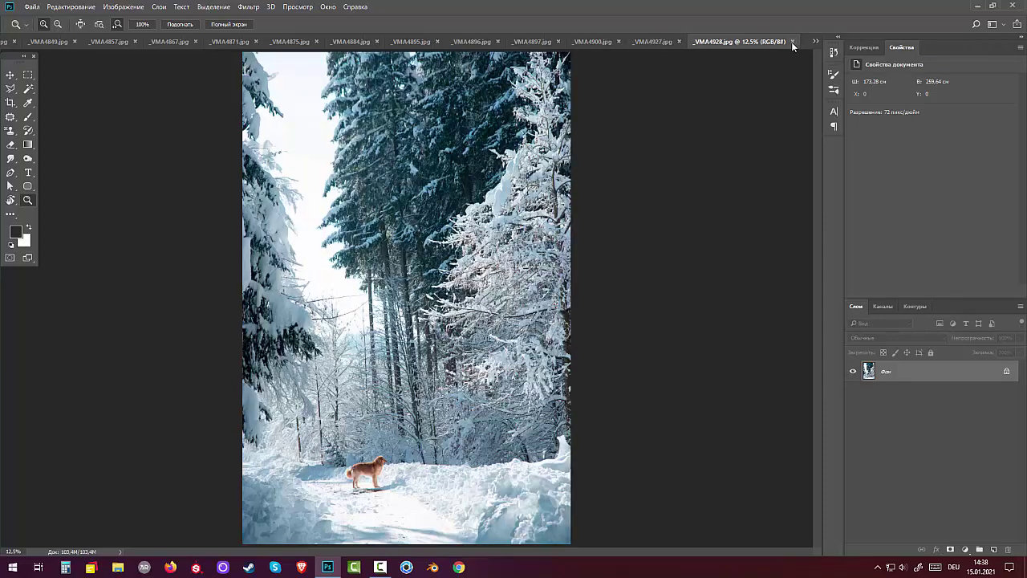
left_click(365, 482)
left_click_drag(378, 484, 383, 481)
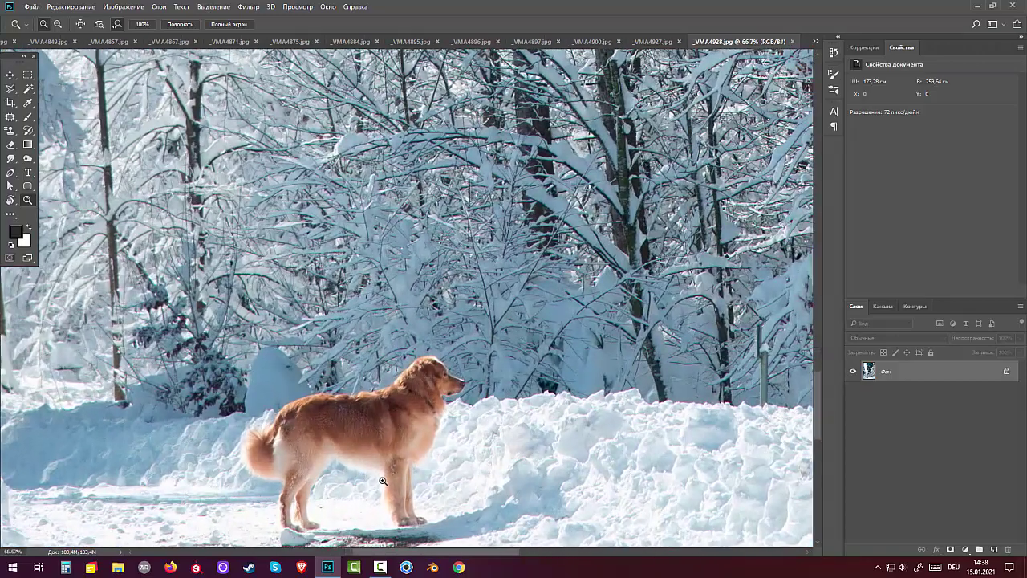
View the snow-laden forest photos _VMA4935.jpg and _VMA4942.jpg at full view.
left_click(816, 42)
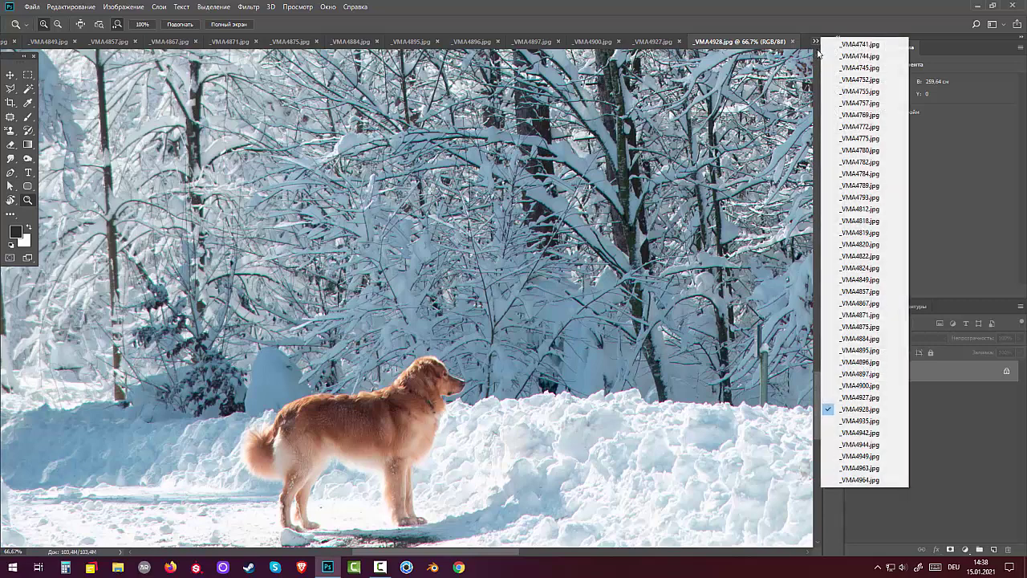
left_click(856, 421)
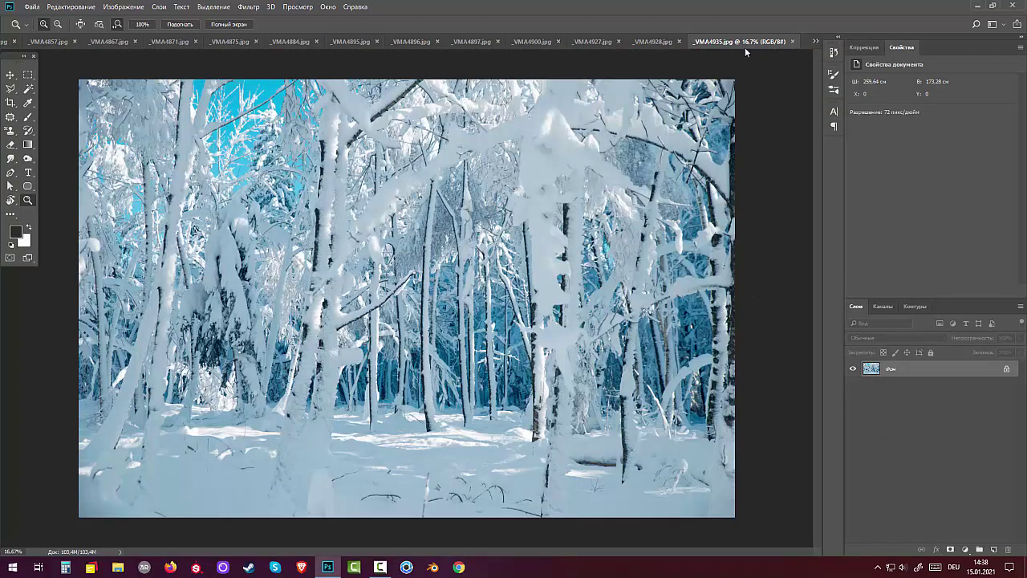
left_click(814, 42)
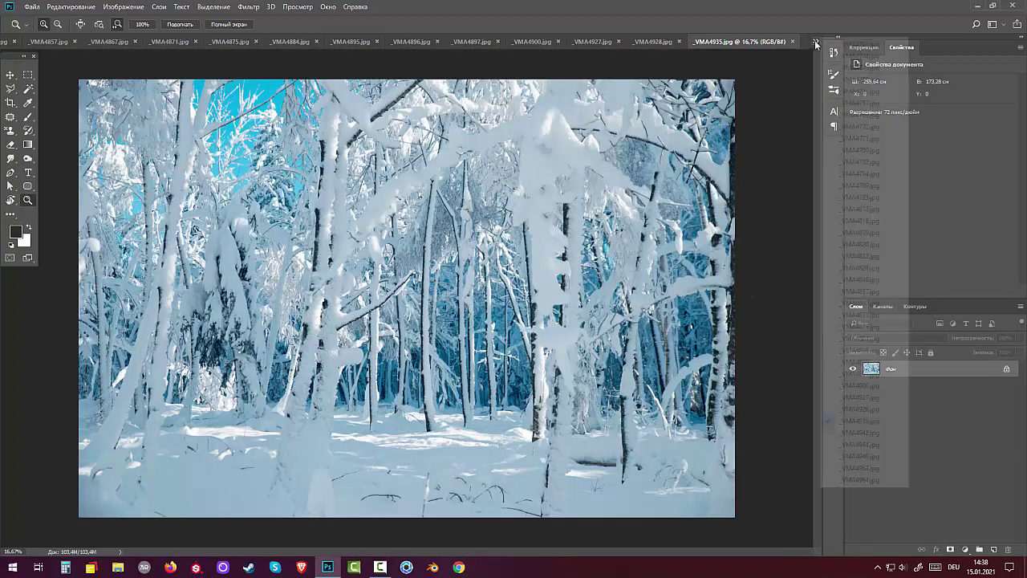
left_click(868, 434)
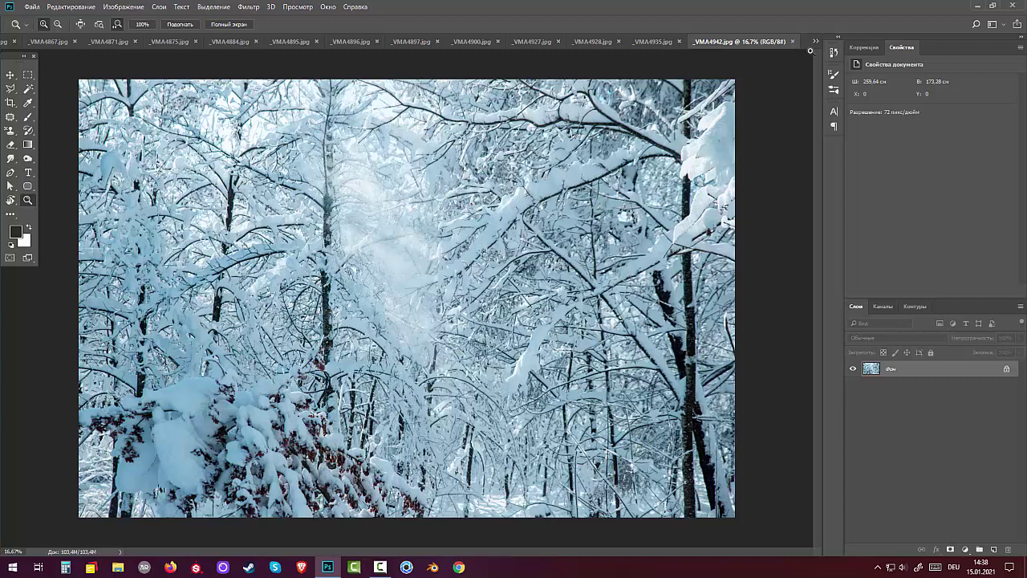
View the forest path in _VMA4944.jpg and the frosted tree in _VMA4949.jpg at full view.
left_click(815, 42)
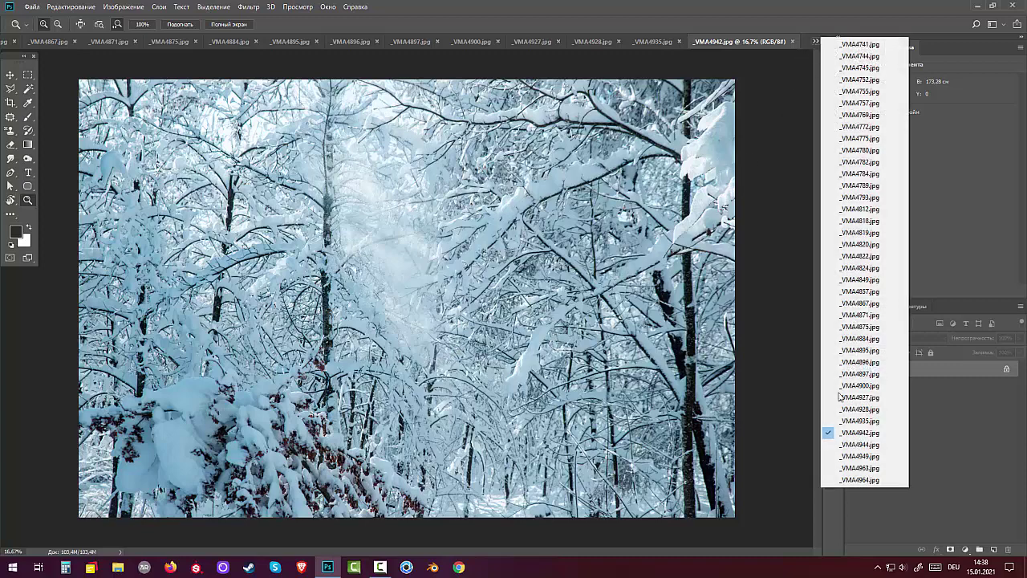
left_click(853, 444)
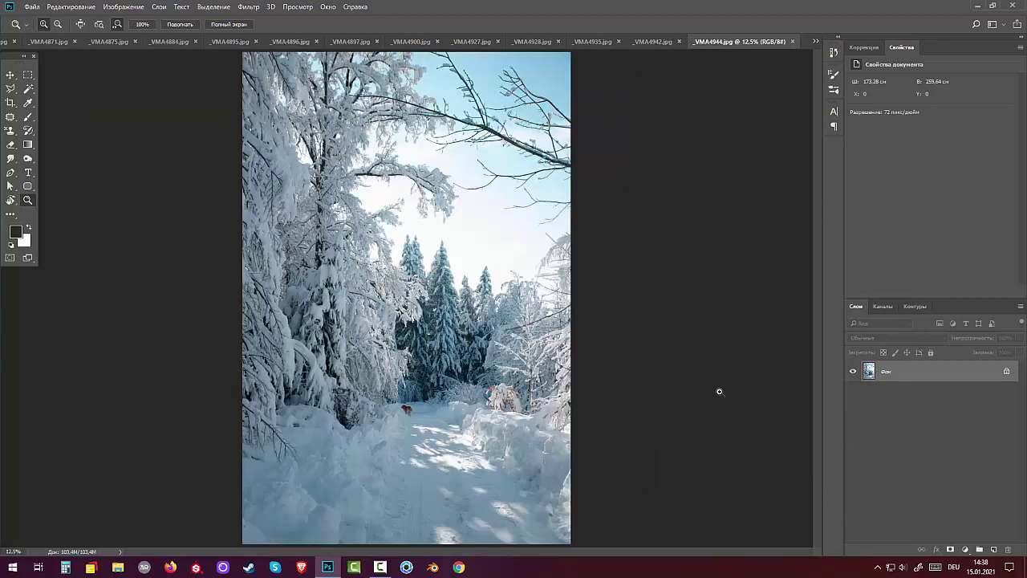
left_click(815, 43)
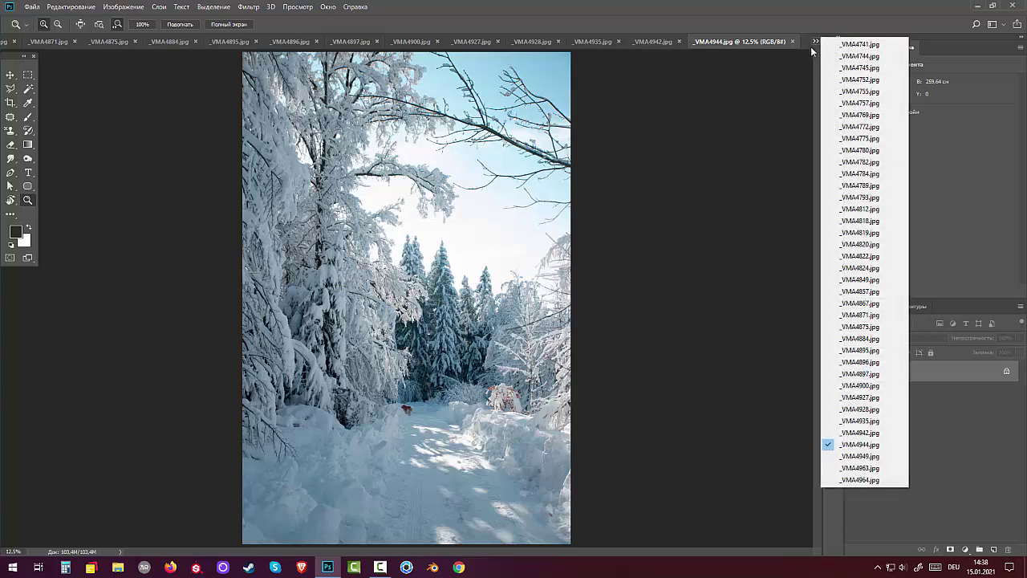
left_click(848, 456)
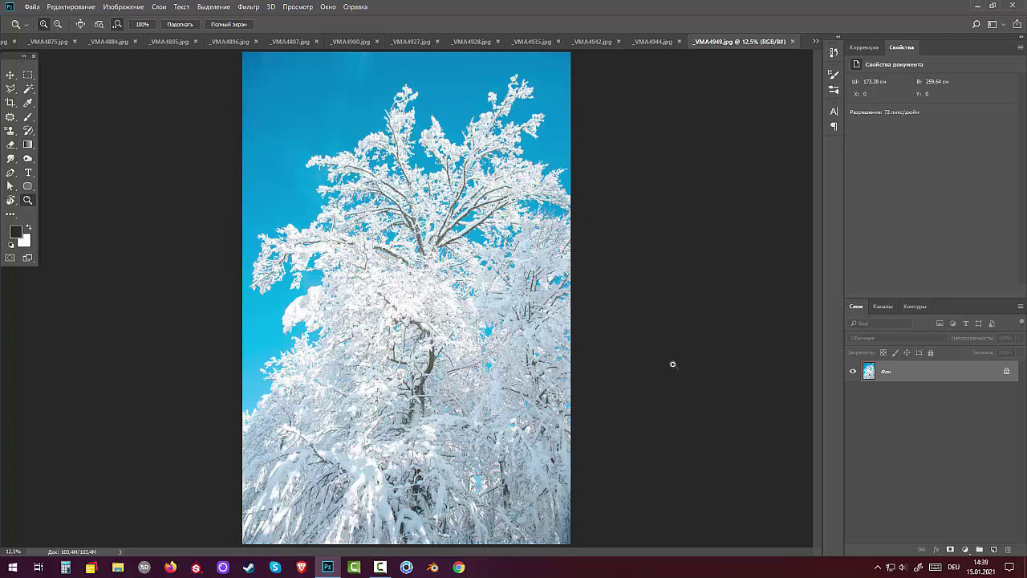
Examine the snow-covered branches in the middle of the tree in _VMA4949.jpg at 100% zoom, and return to the whole image.
left_click(433, 258)
left_click(434, 205)
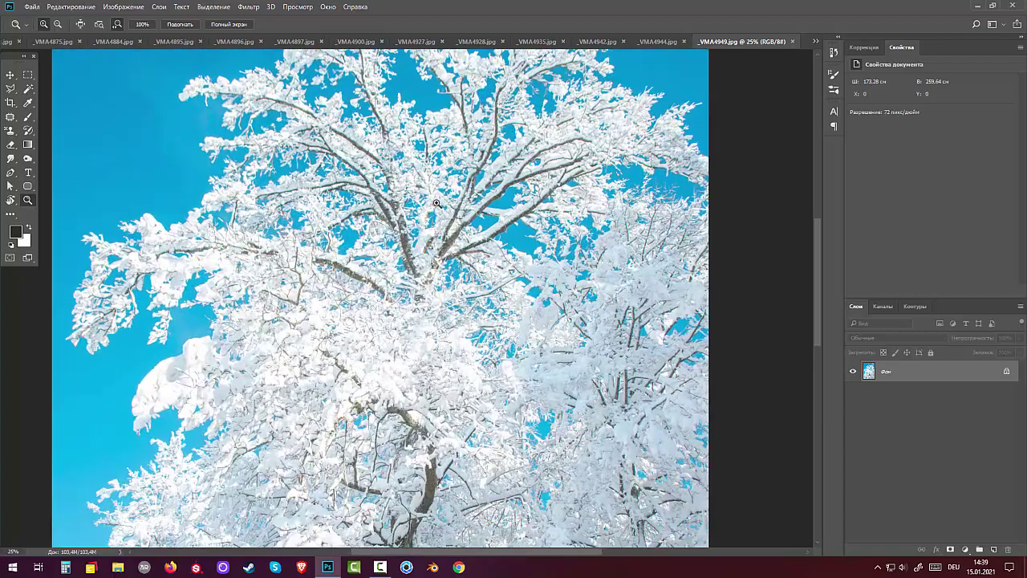
left_click(437, 206)
left_click(417, 221)
left_click(401, 234)
left_click(401, 234)
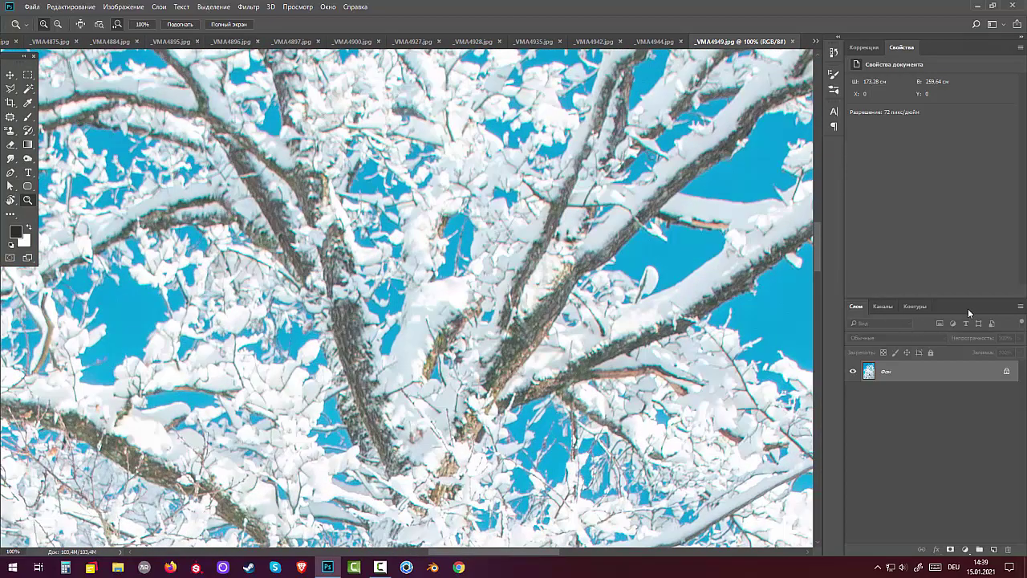
key("ctrl+minus")
key("ctrl+plus")
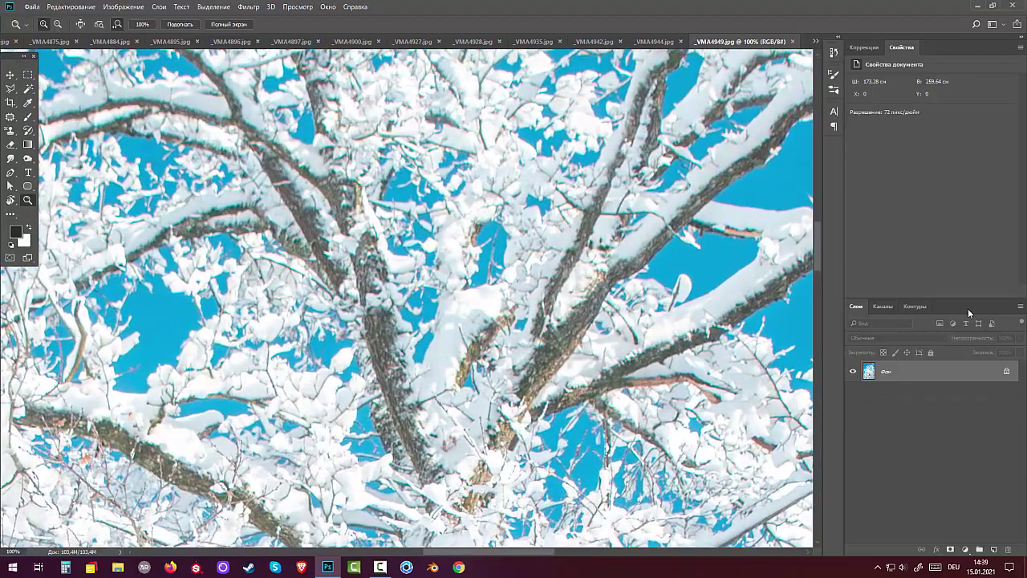
key("ctrl+0")
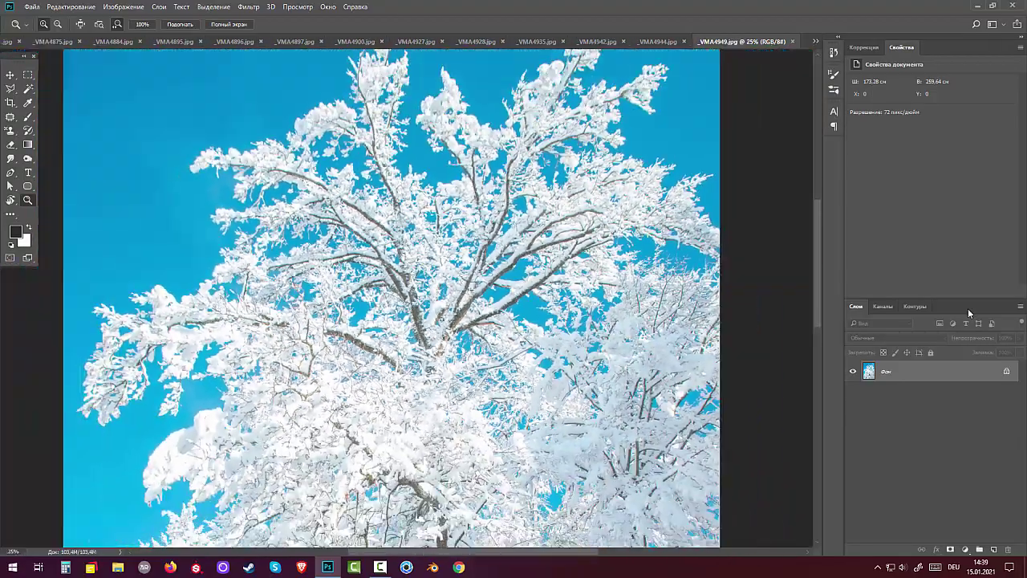
key("ctrl+minus")
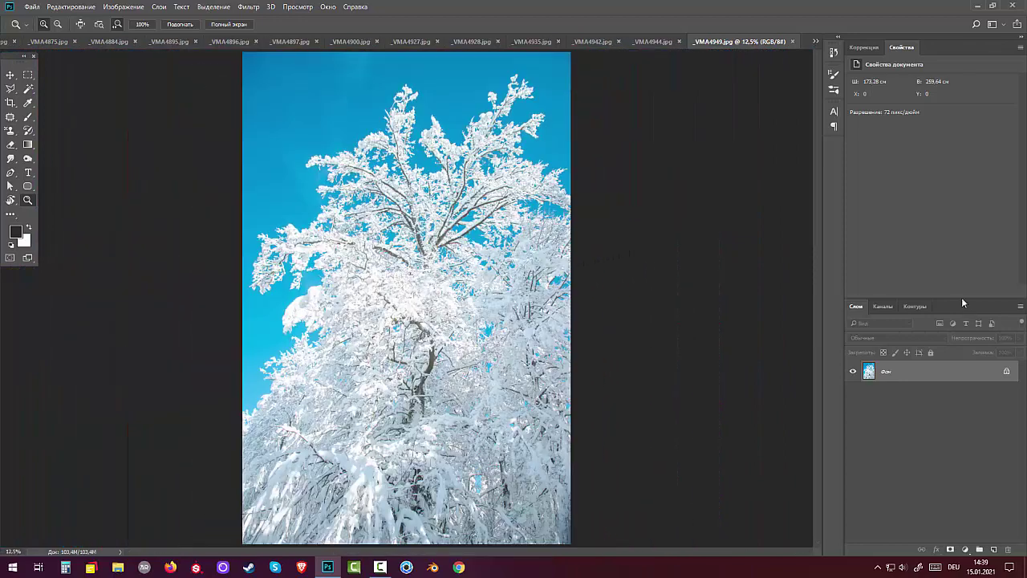
View the snow-buried car in _VMA4963.jpg and the frosted trees in _VMA4964.jpg as whole images.
left_click(816, 41)
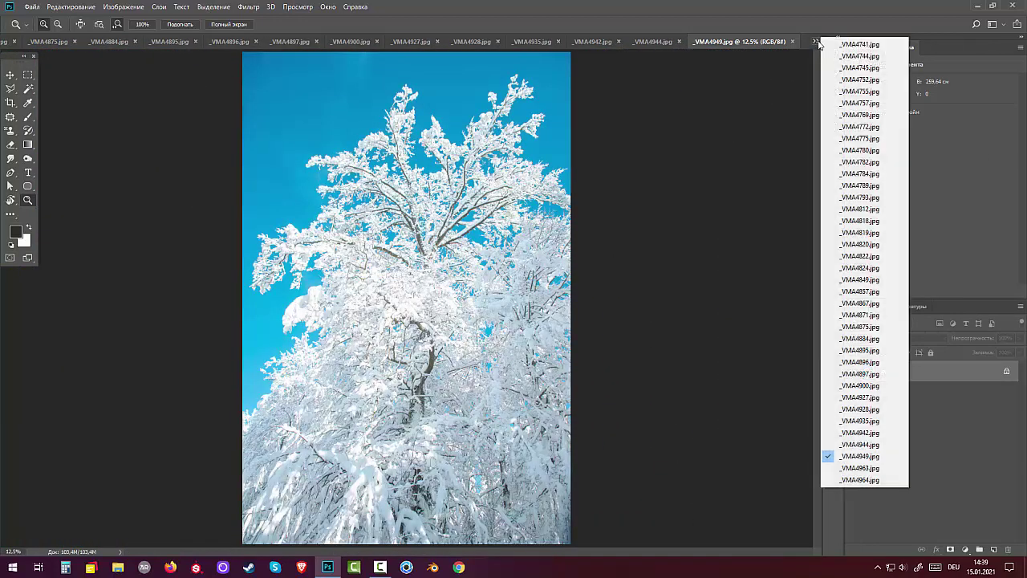
left_click(860, 468)
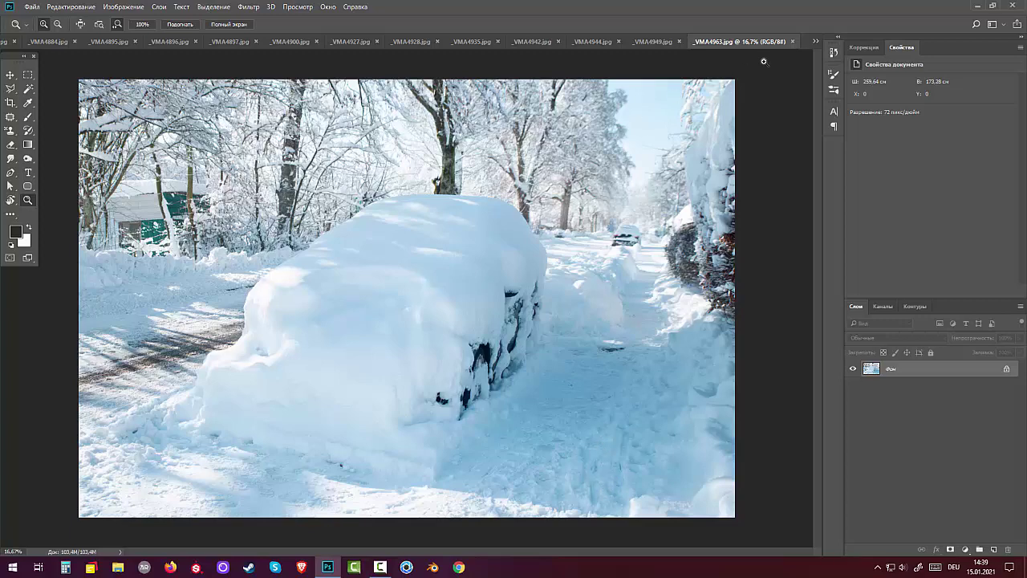
left_click(814, 45)
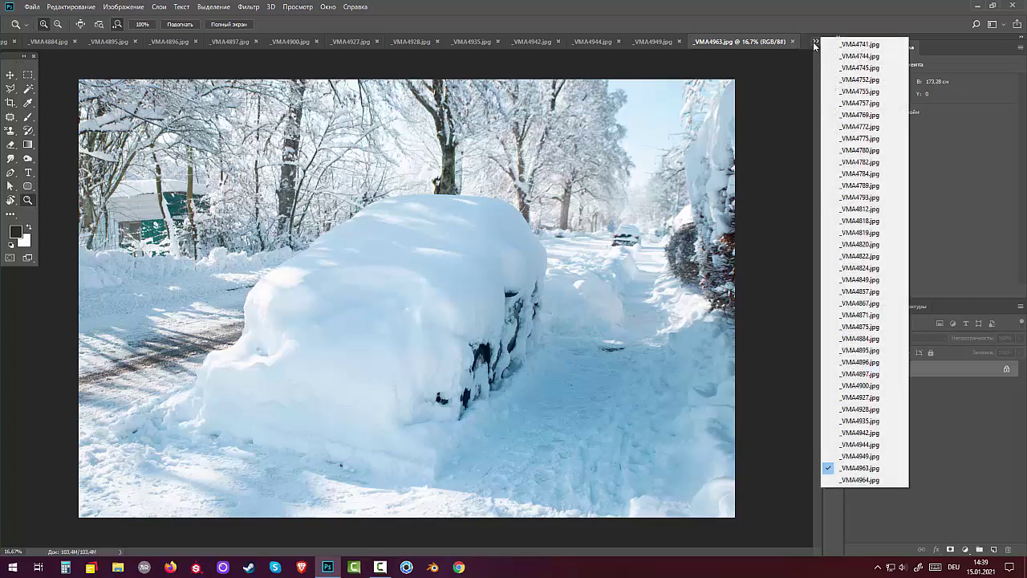
left_click(864, 480)
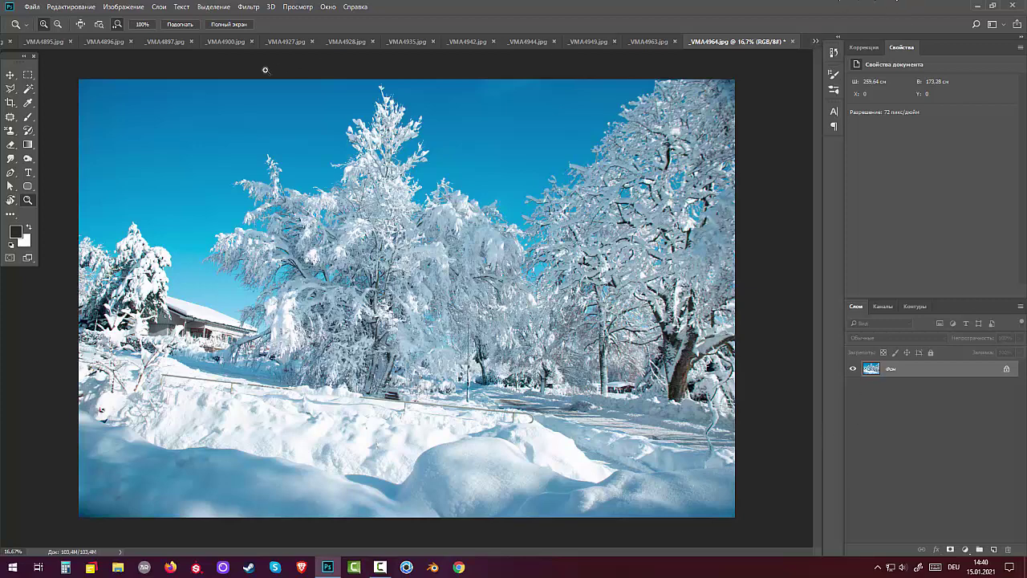
Revisit _VMA4927.jpg, the log pile in _VMA4897.jpg and the walking dog in _VMA4884.jpg, viewing the dog photo as a whole.
left_click(286, 42)
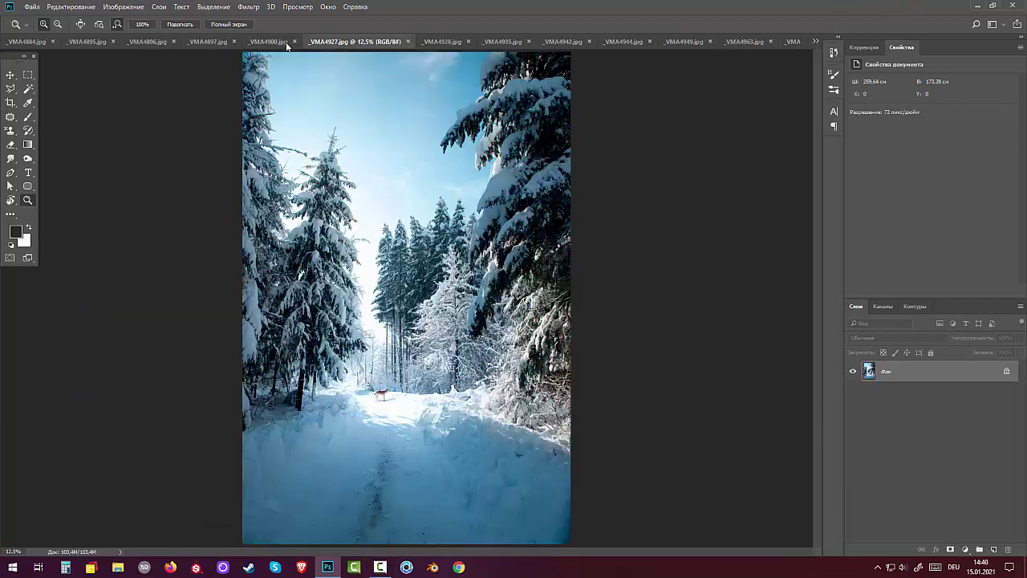
left_click(198, 41)
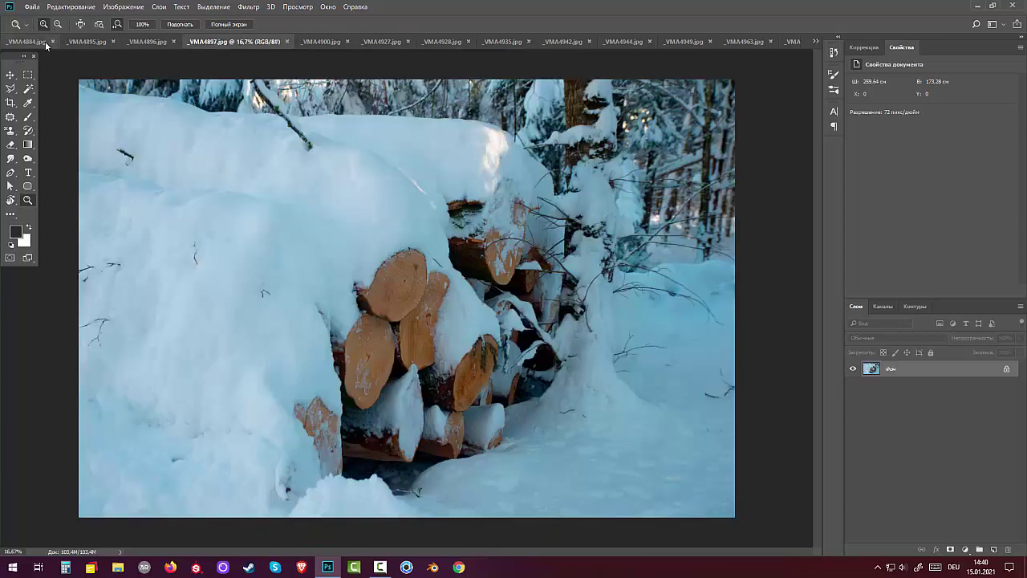
left_click(27, 41)
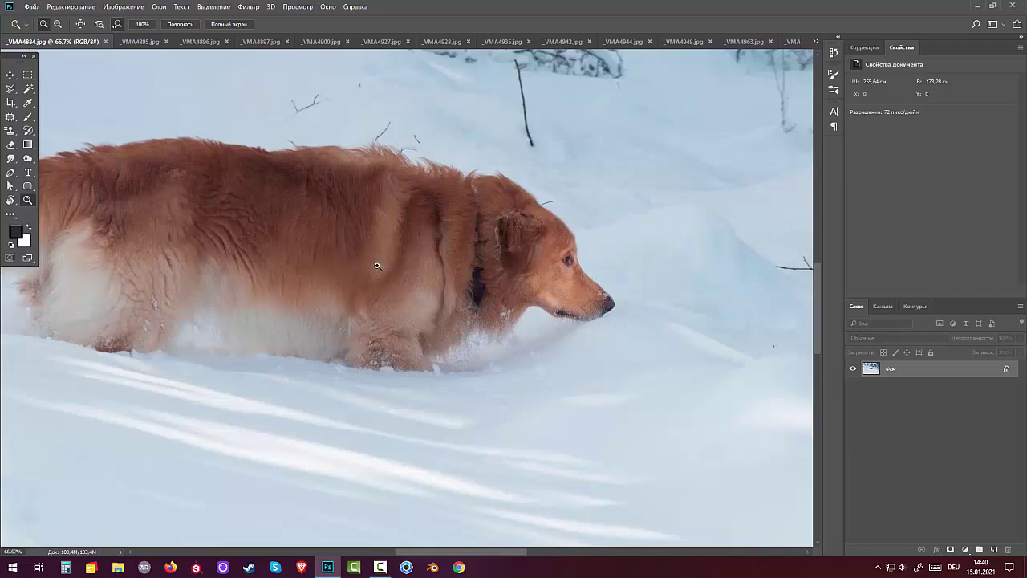
left_click_drag(377, 265, 313, 263)
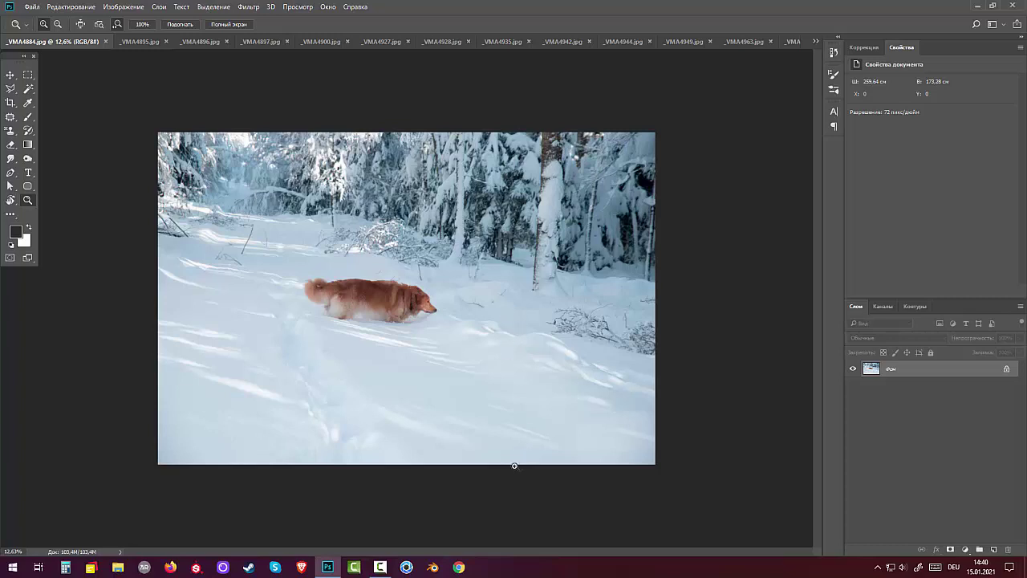
left_click(459, 567)
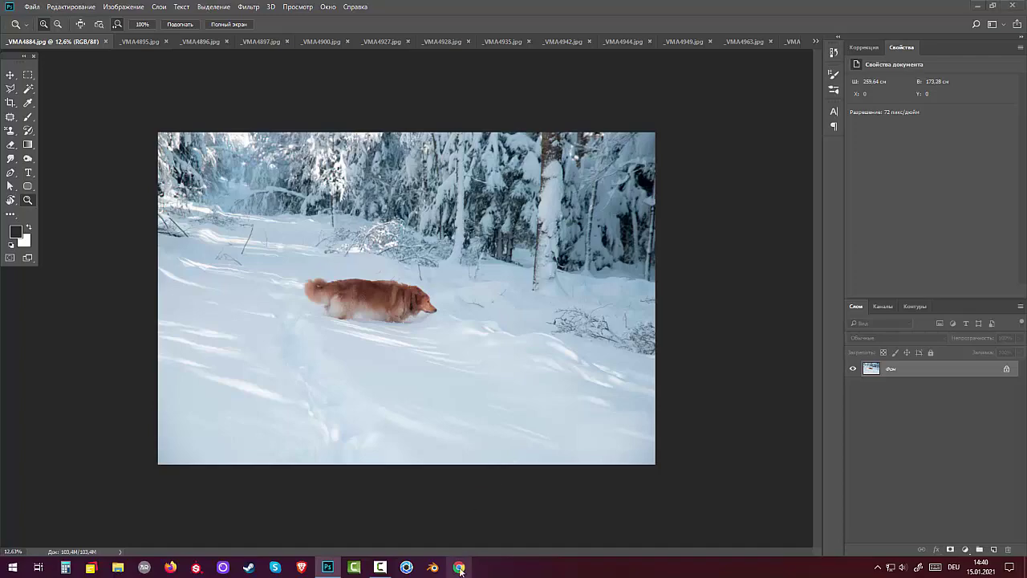
left_click(355, 569)
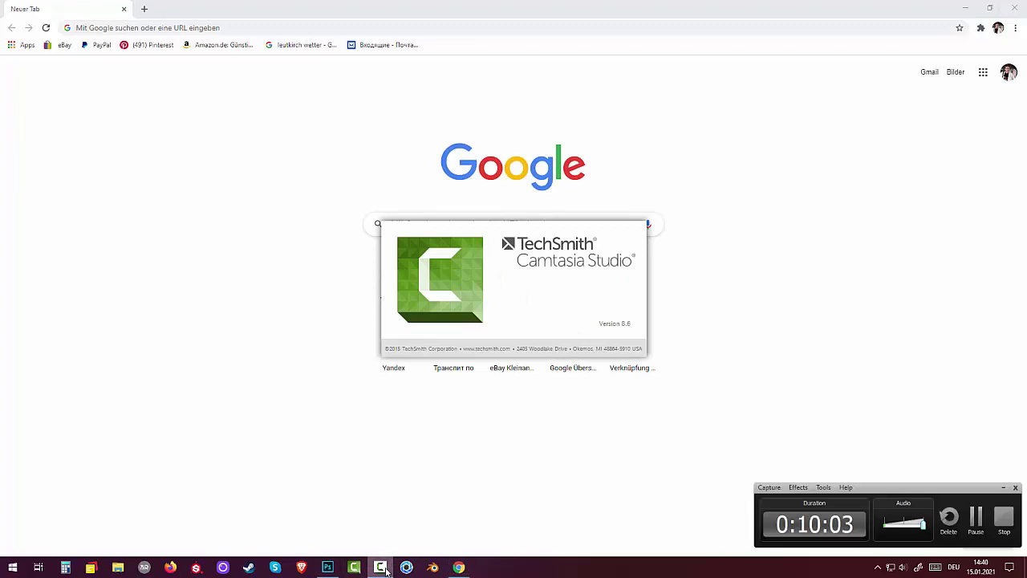